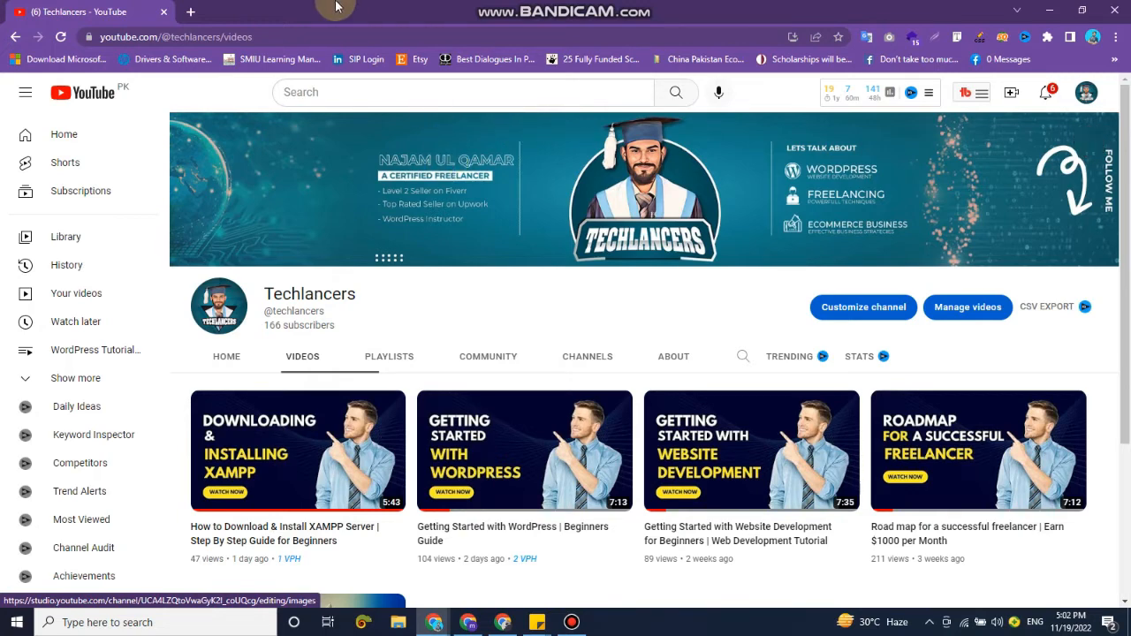
Search the web for "download wordpress" in a new tab and open the WordPress.org download page without the SEO toolbar.
click(190, 11)
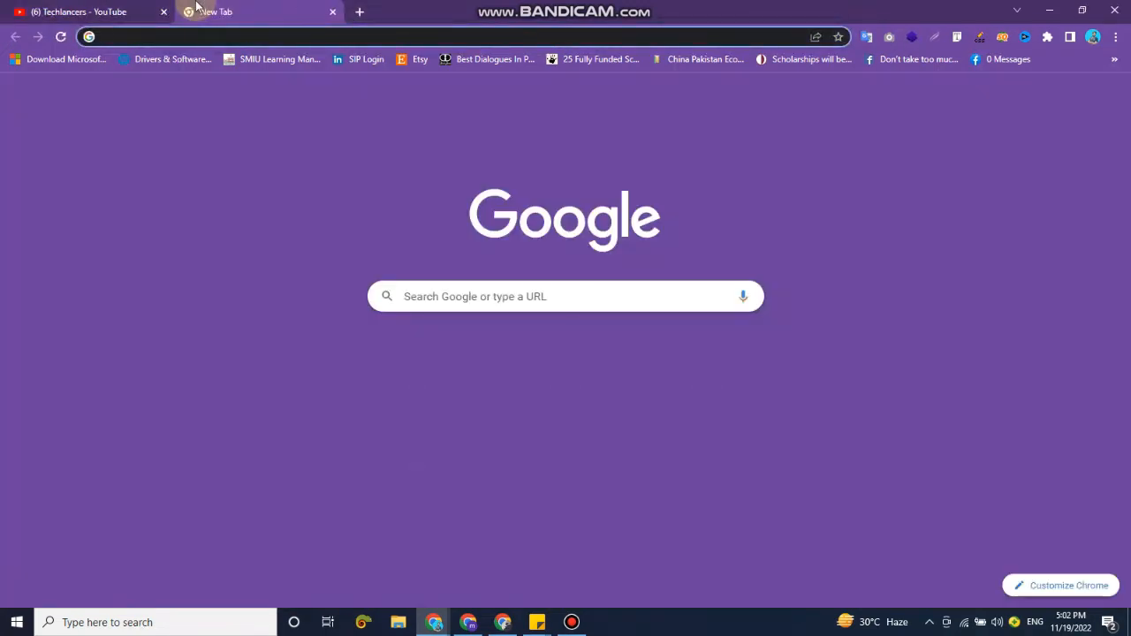
text(down)
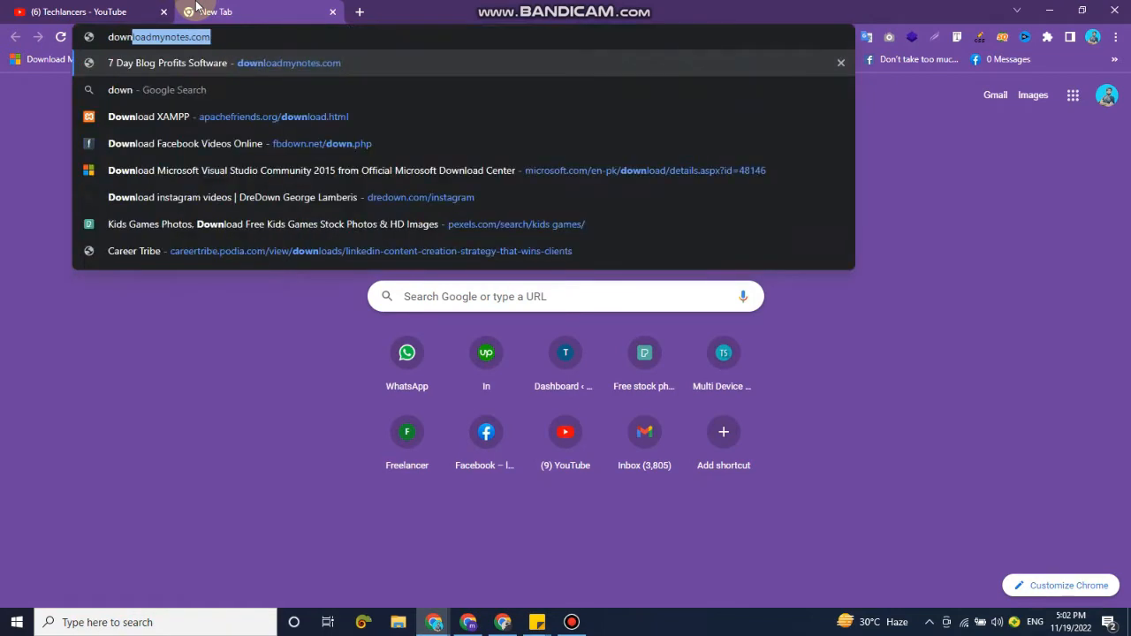
text(load wordpress)
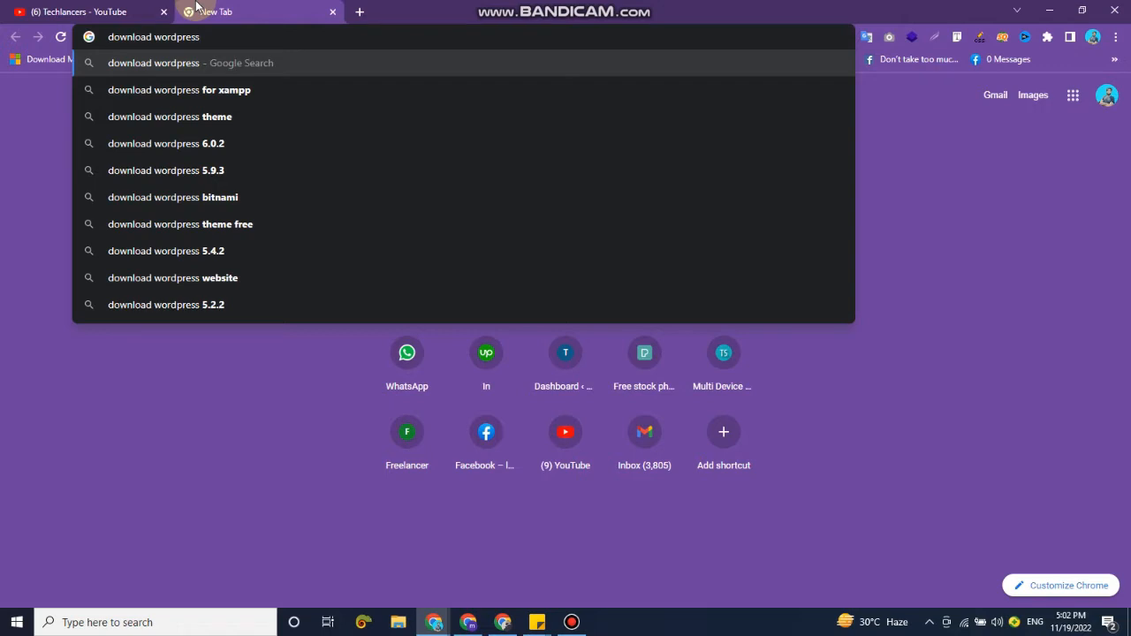
key(Return)
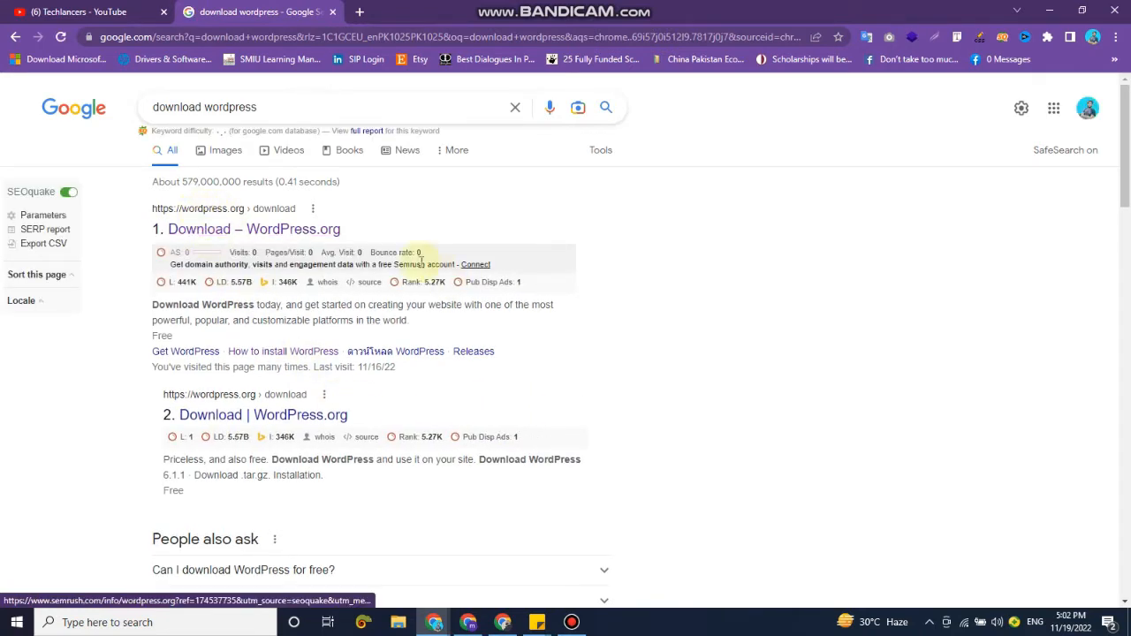
click(300, 235)
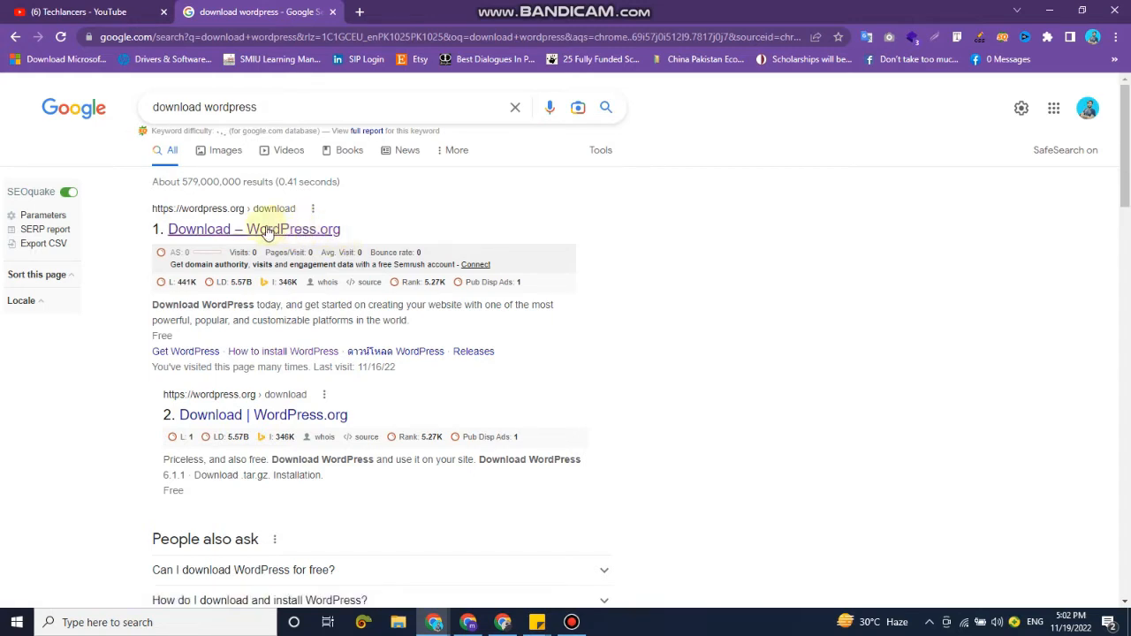
click(267, 231)
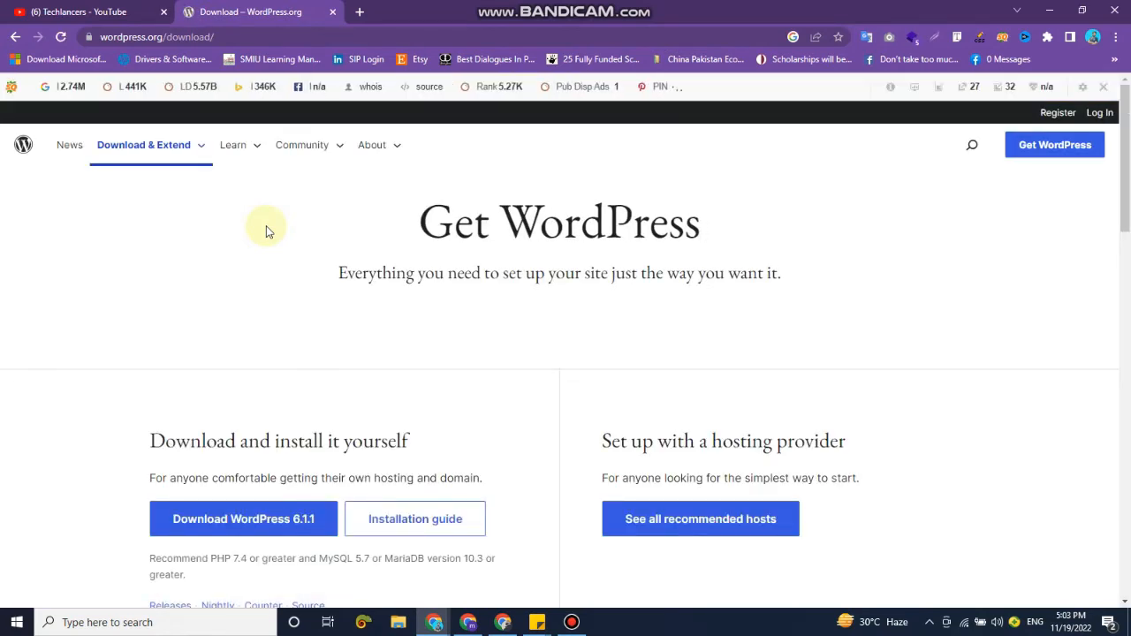
click(1103, 86)
click(910, 144)
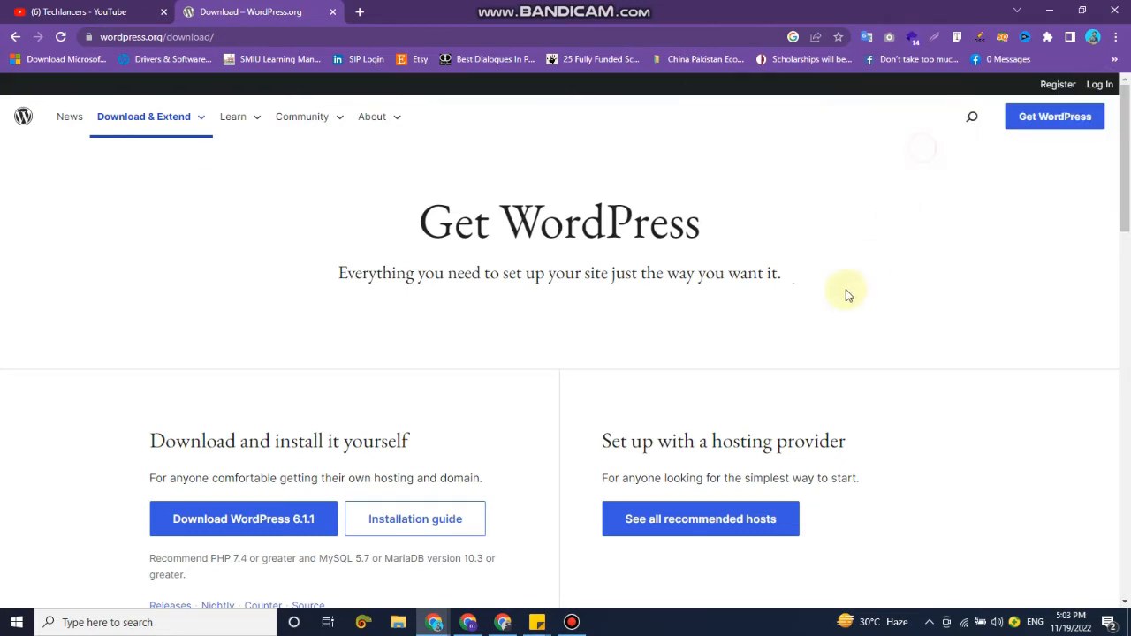
Download WordPress 6.1.1 and save the wordpress-6.1.1 ZIP archive in the Downloads folder, replacing the existing copy.
scroll(847, 309, down, 1)
scroll(770, 286, down, 1)
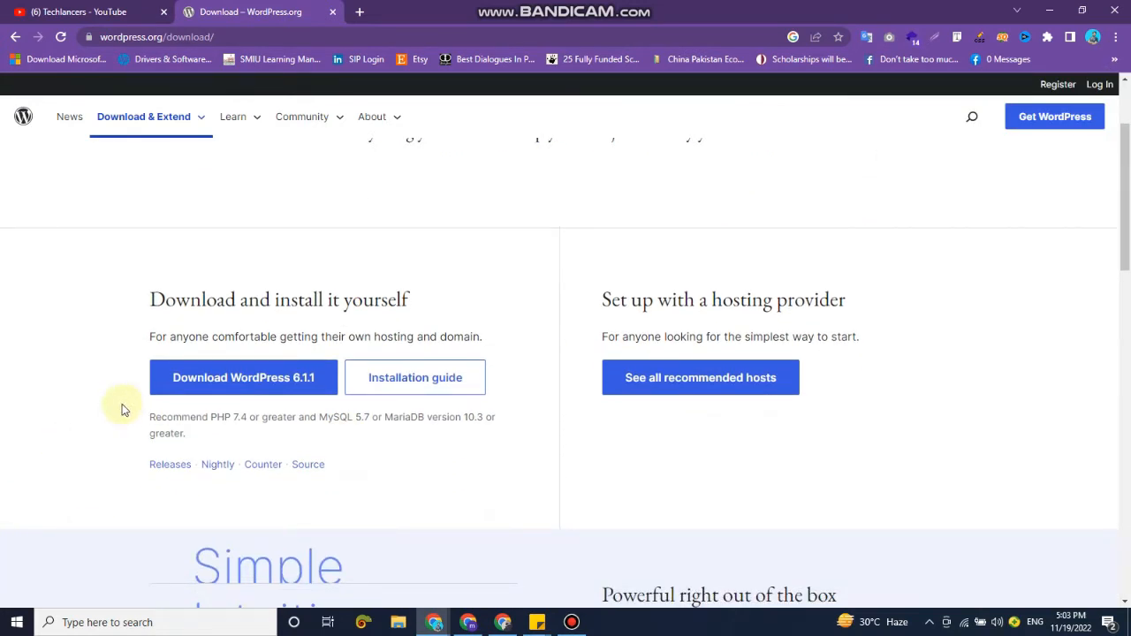
click(296, 381)
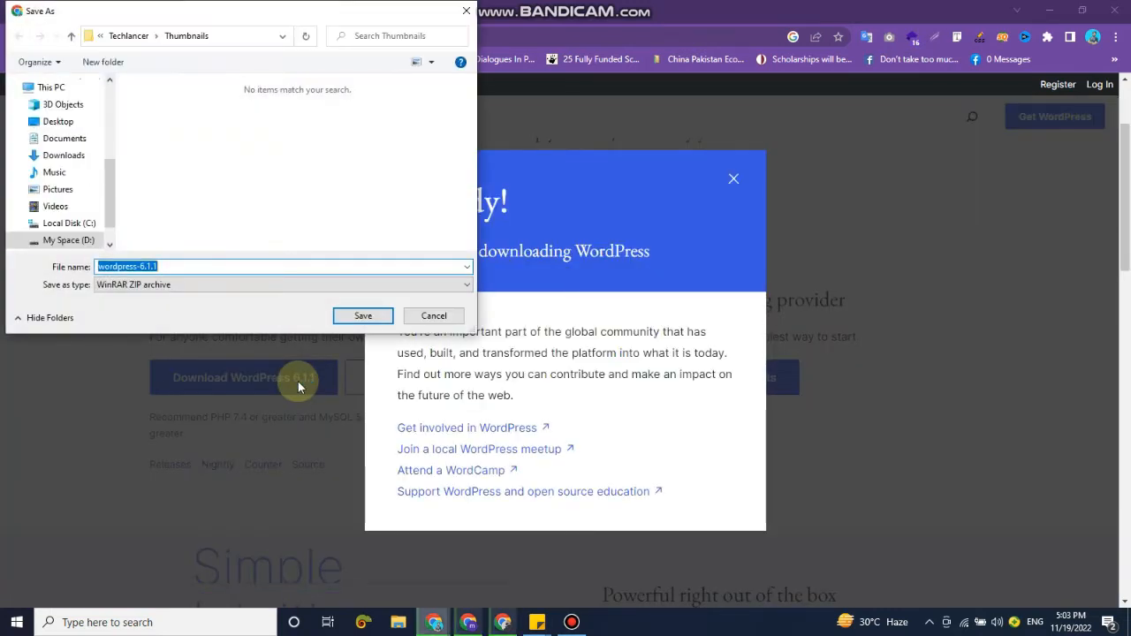
click(63, 157)
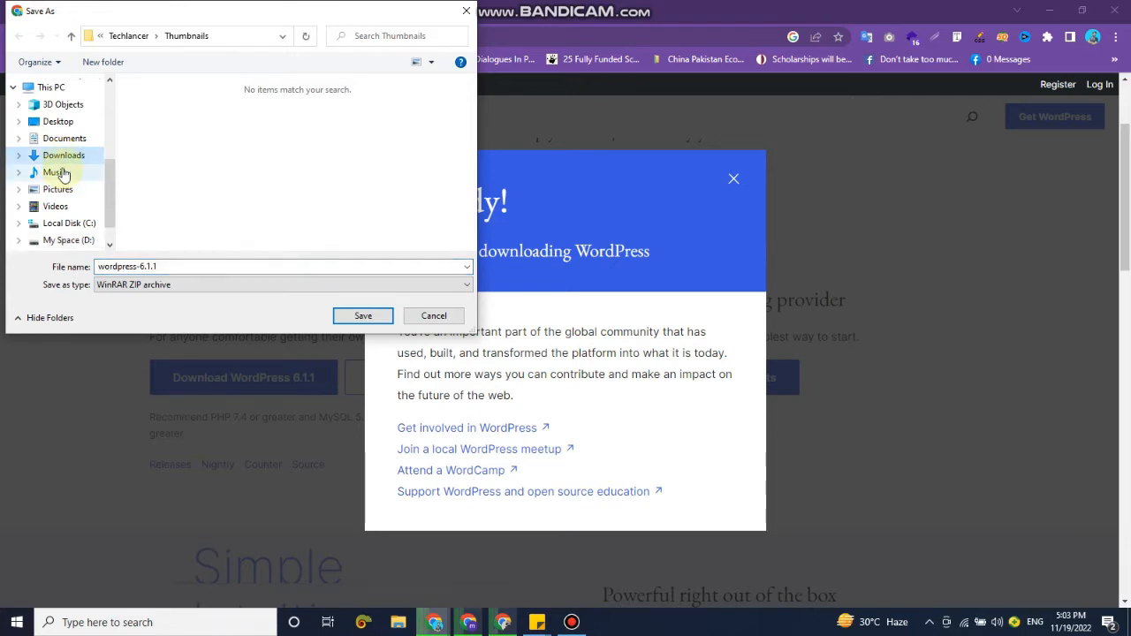
click(67, 155)
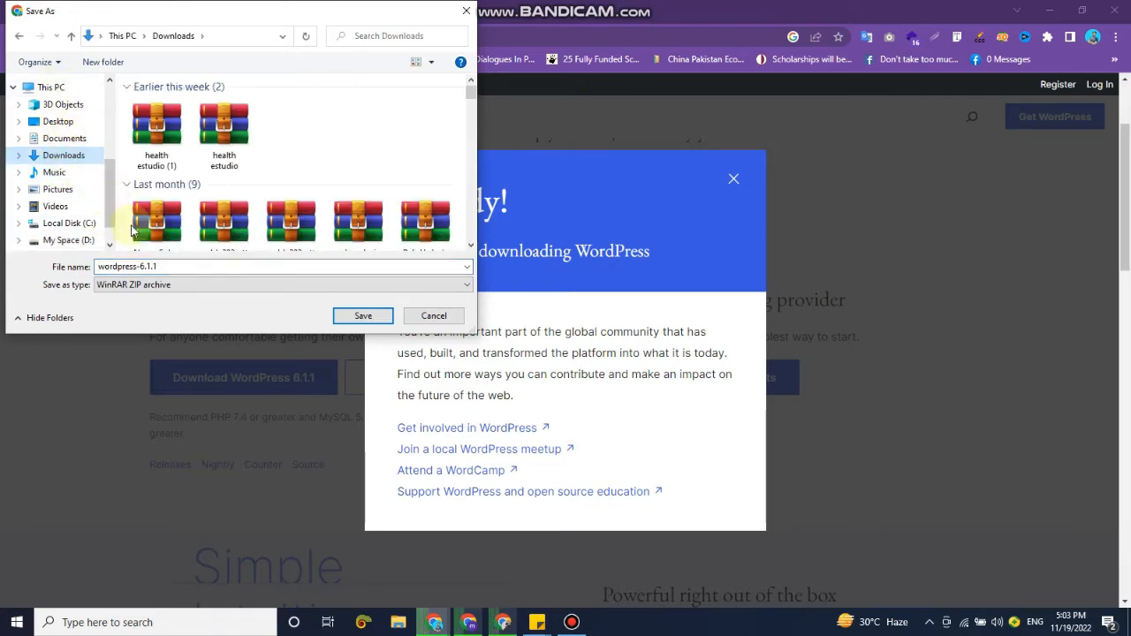
click(364, 317)
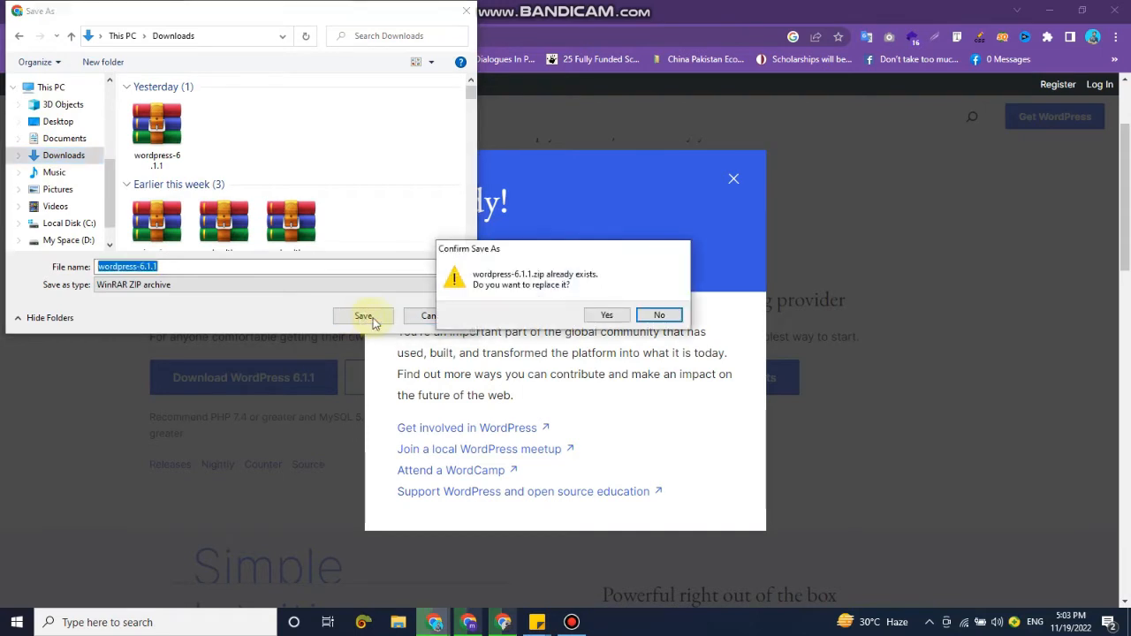
click(606, 316)
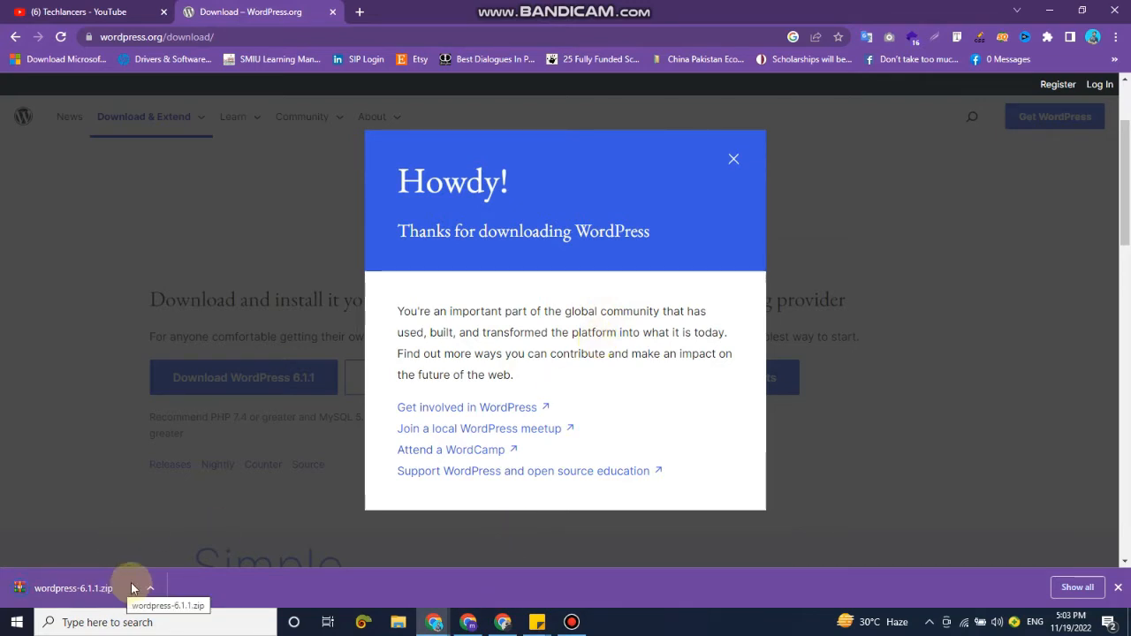
Switch to File Explorer and open Local Disk (C:).
click(405, 626)
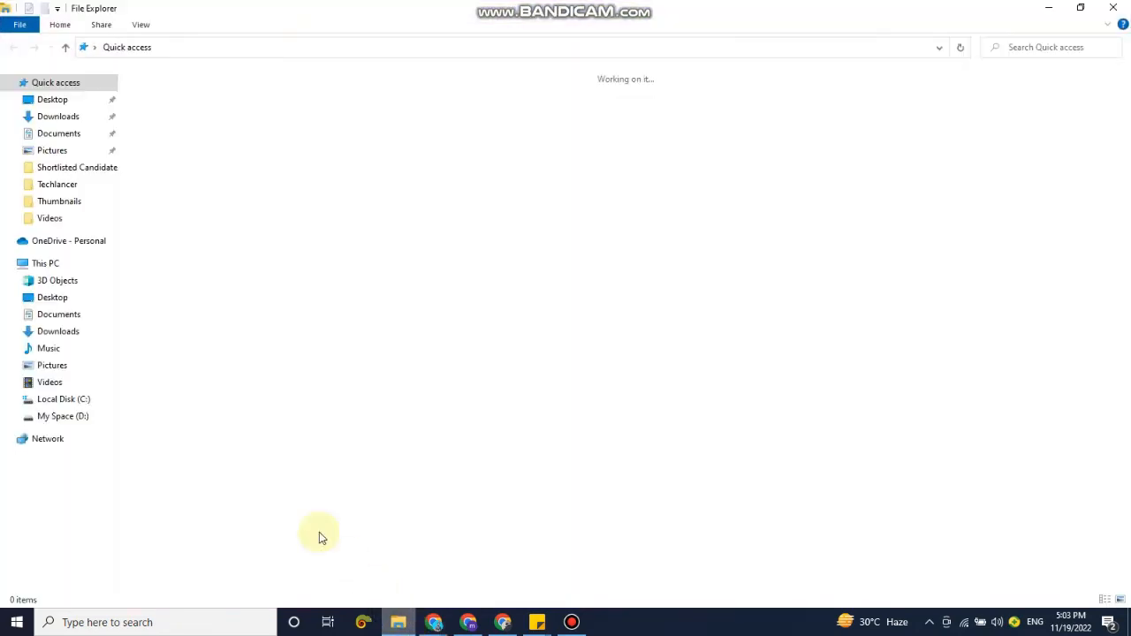
click(65, 400)
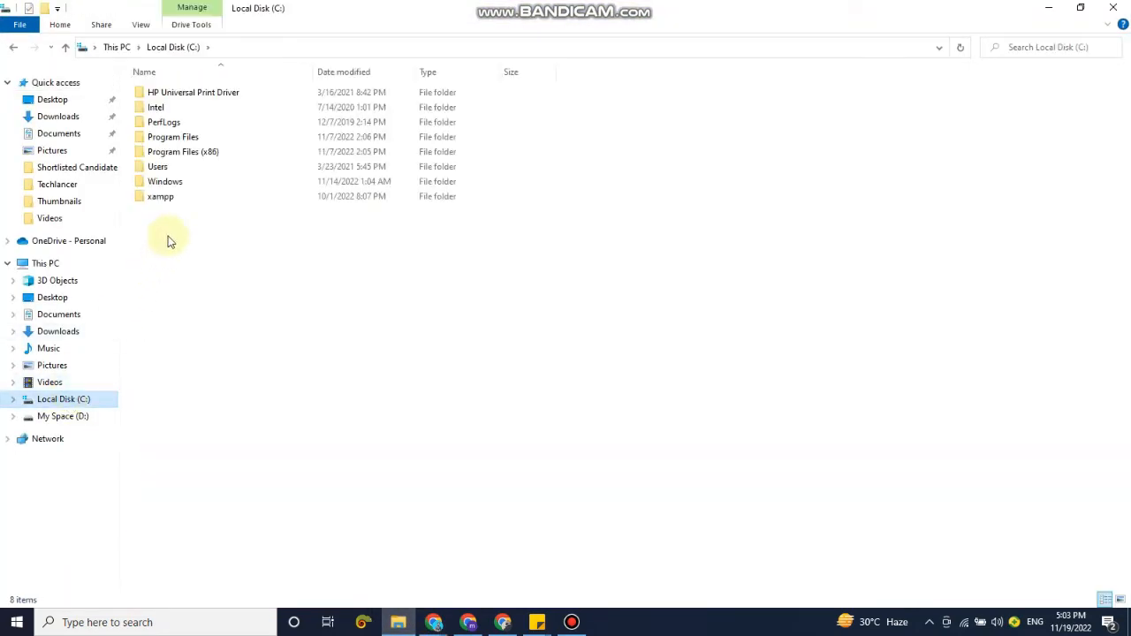
Launch the XAMPP Control Panel and start the Apache and MySQL modules, leaving its window minimized.
click(206, 618)
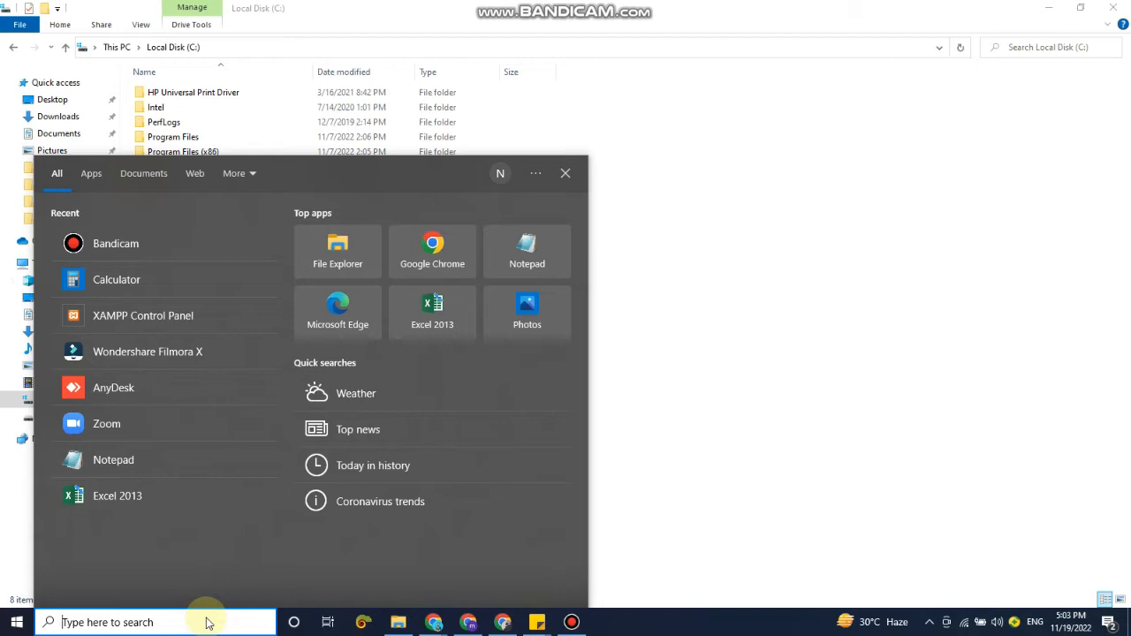
text(xampp)
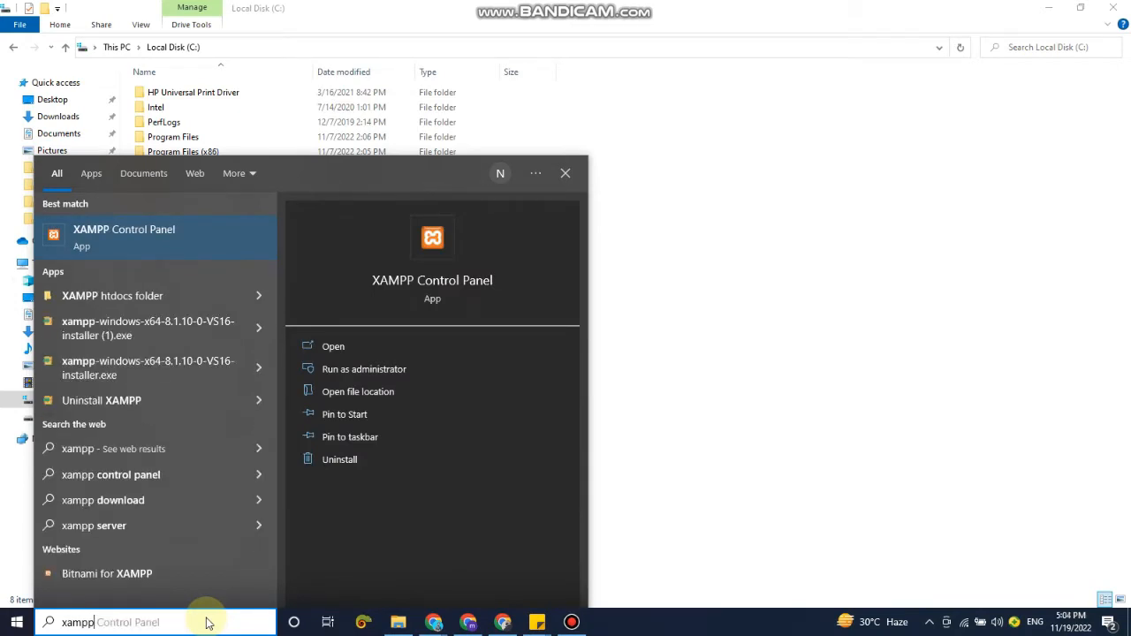
key(Return)
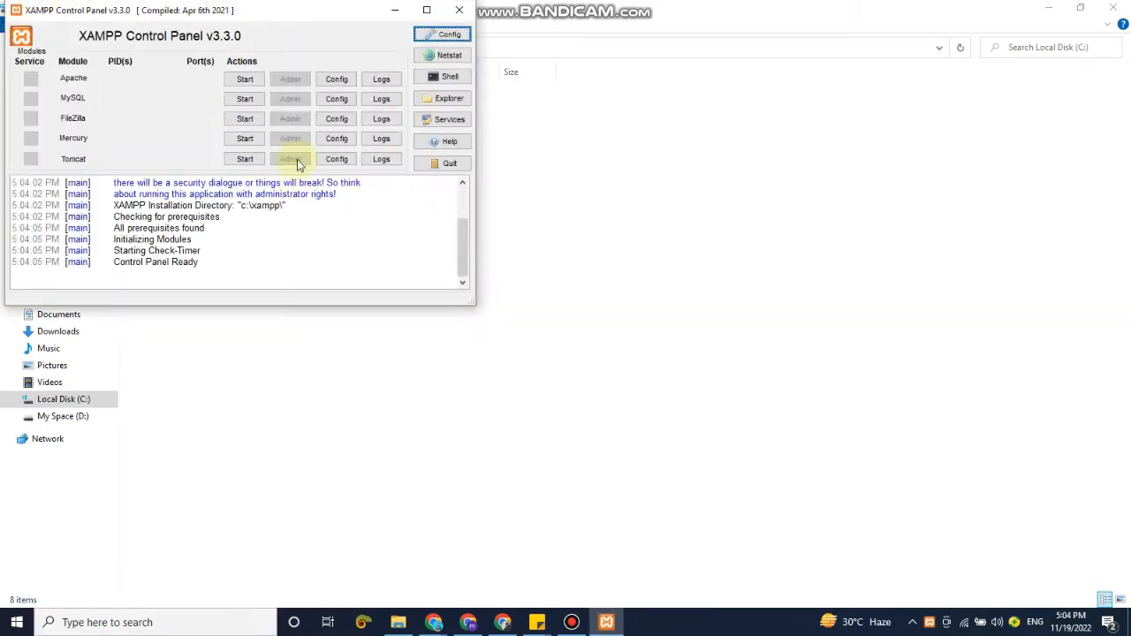
click(245, 78)
click(246, 99)
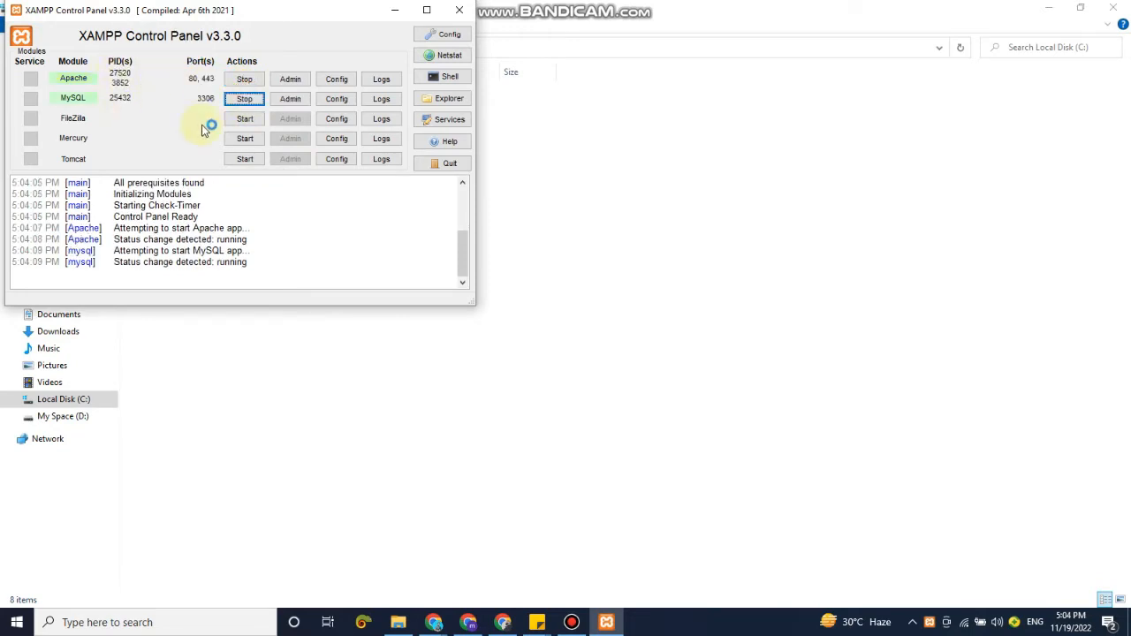
click(397, 13)
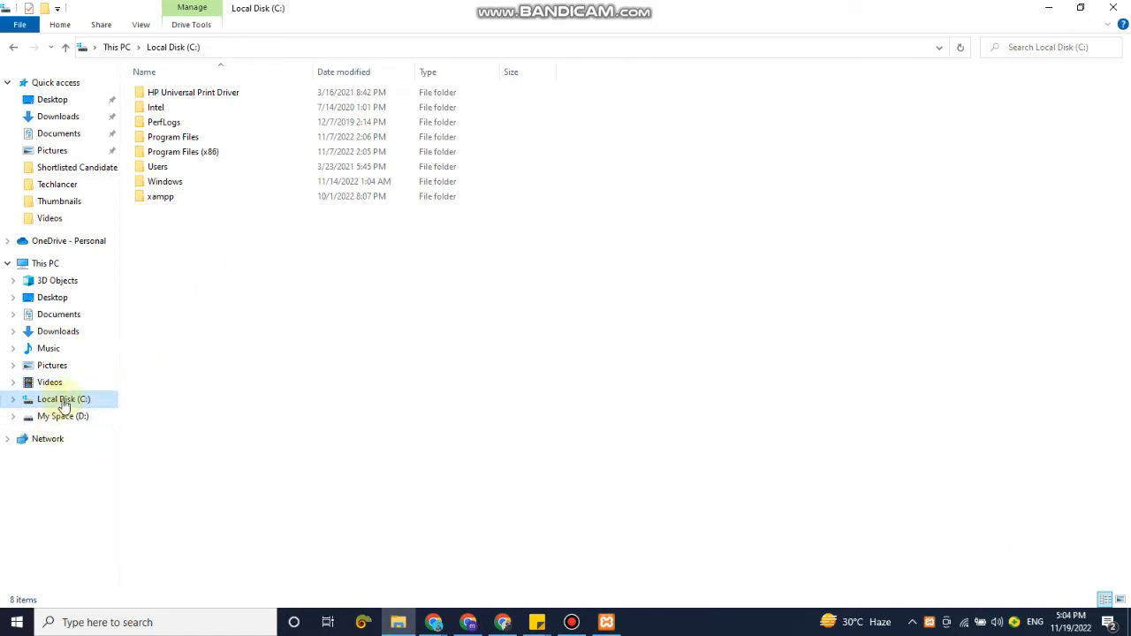
Create a new folder named techlancers inside C:\xampp\htdocs.
double_click(179, 199)
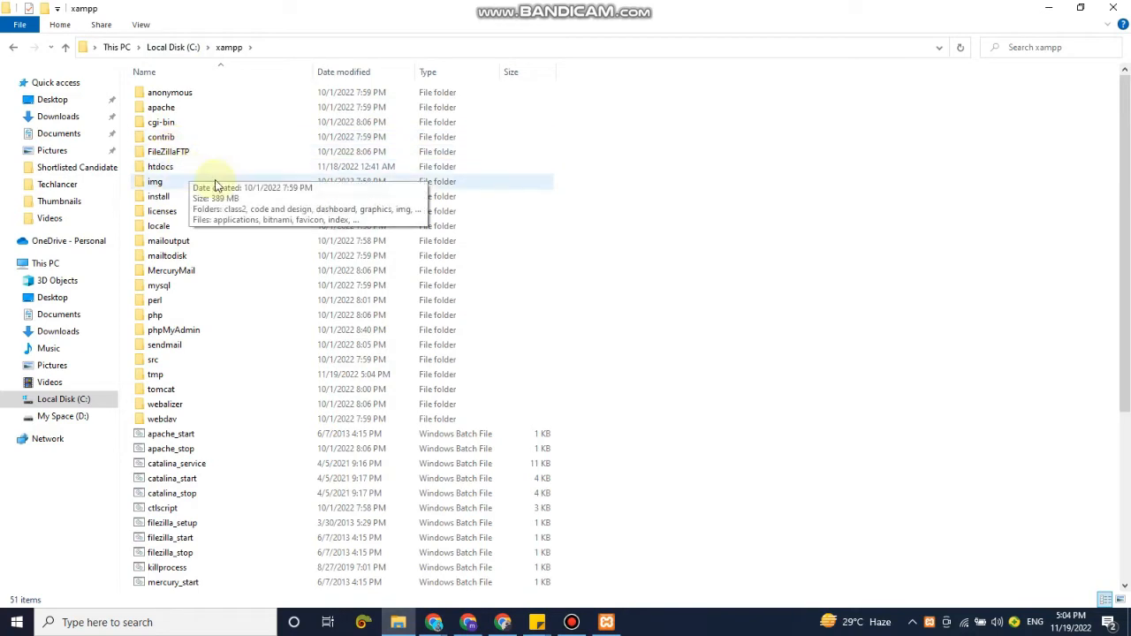
double_click(160, 166)
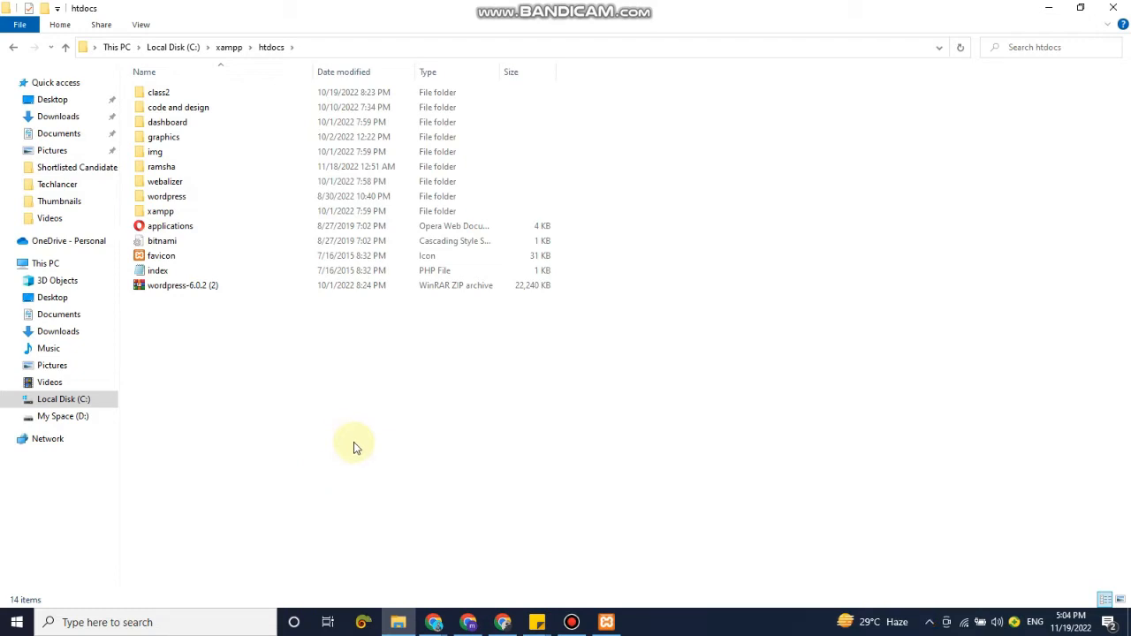
right_click(309, 367)
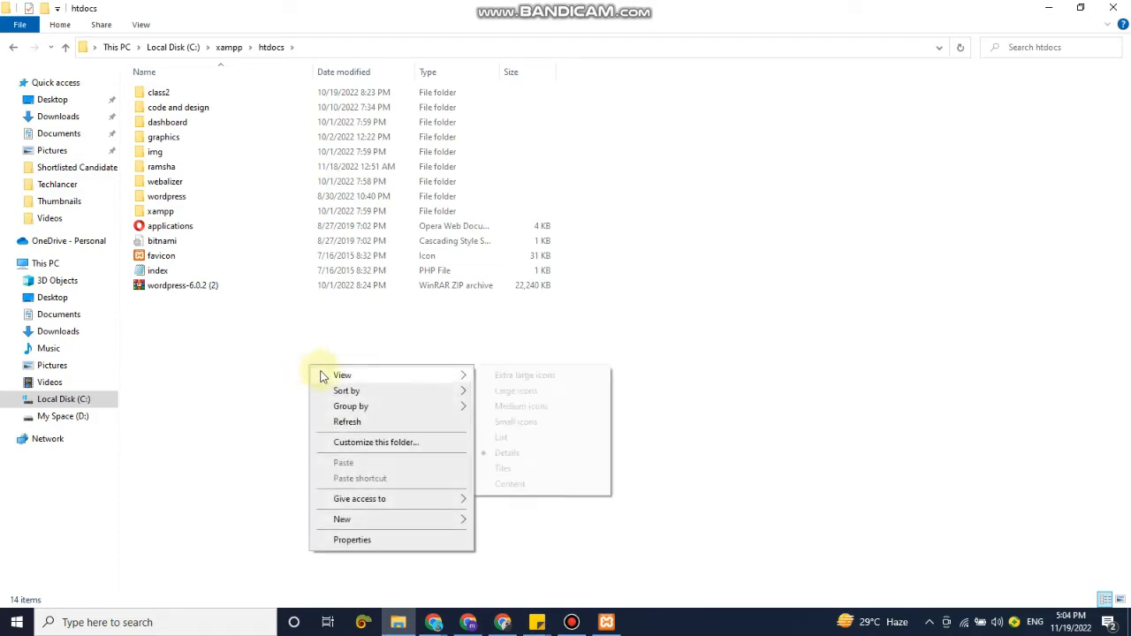
mouse_move(382, 525)
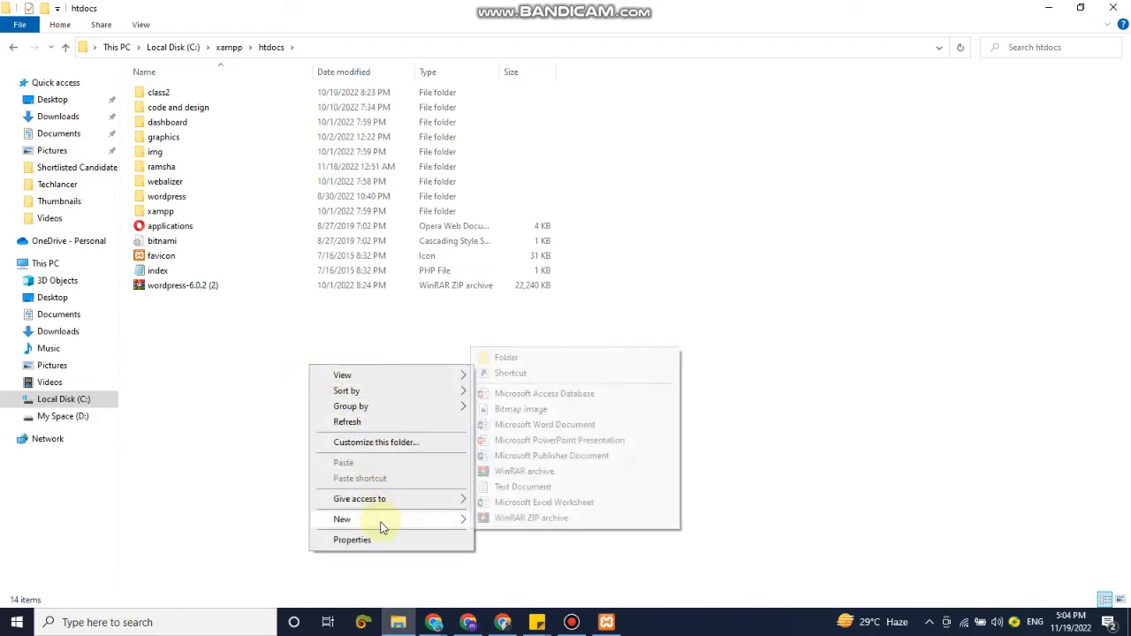
click(505, 358)
text(tech)
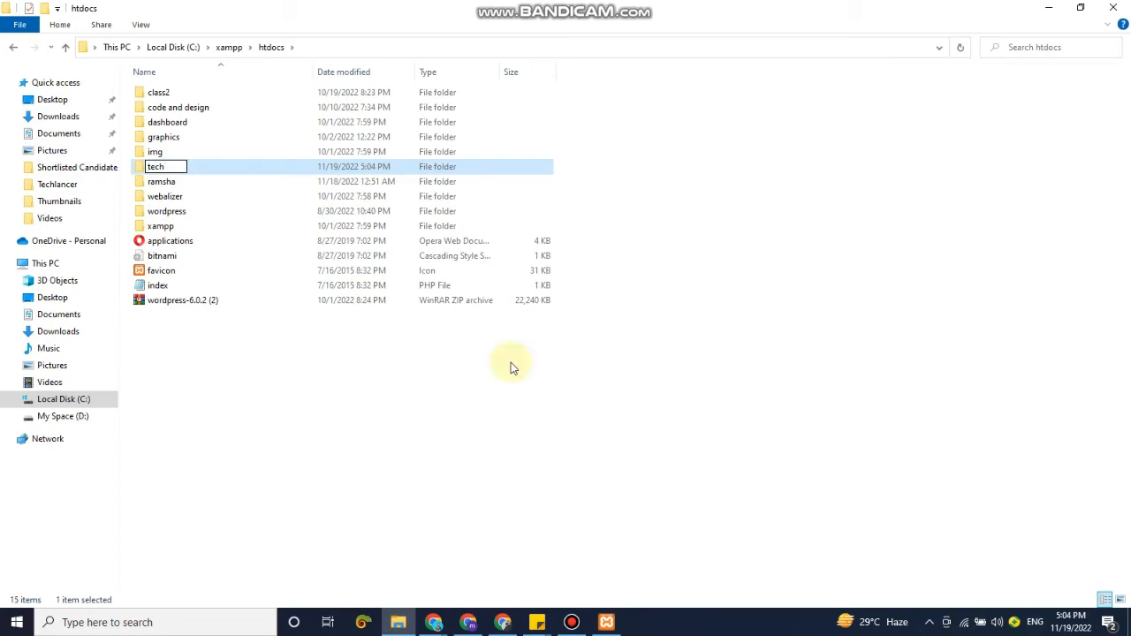
text(lancers)
key(Return)
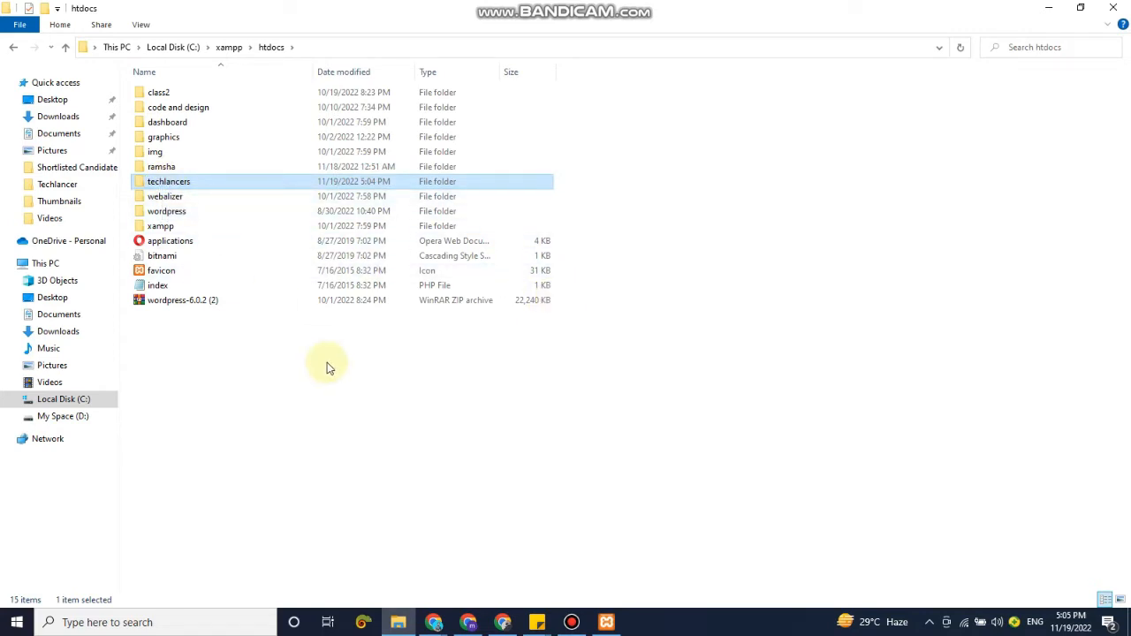
Copy the wordpress-6.1.1 archive from the Downloads folder.
click(59, 117)
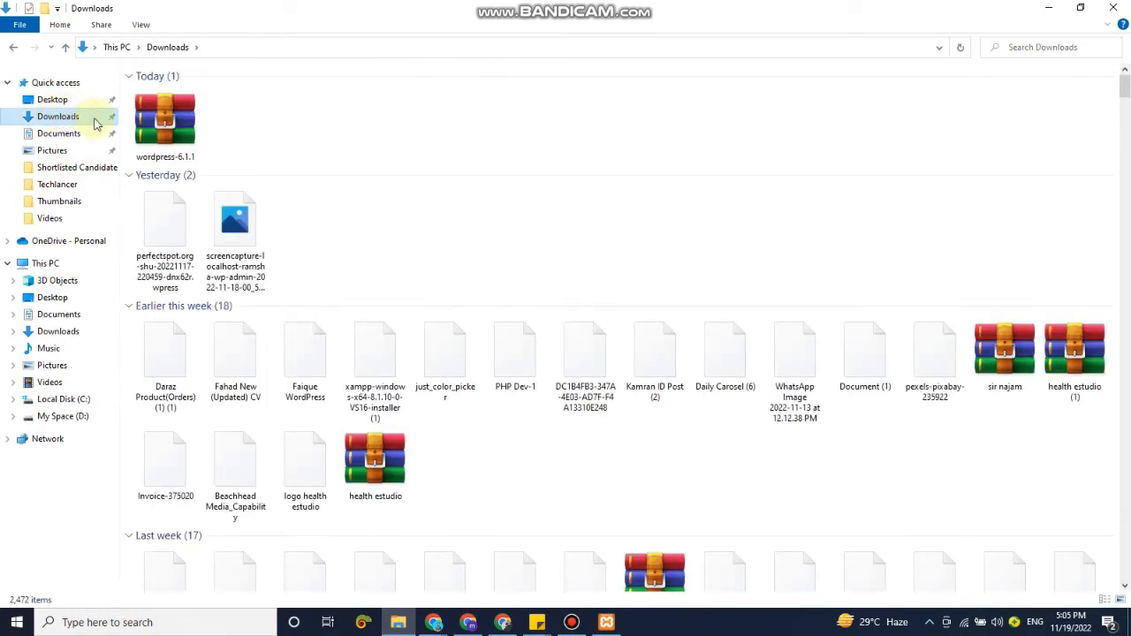
click(174, 136)
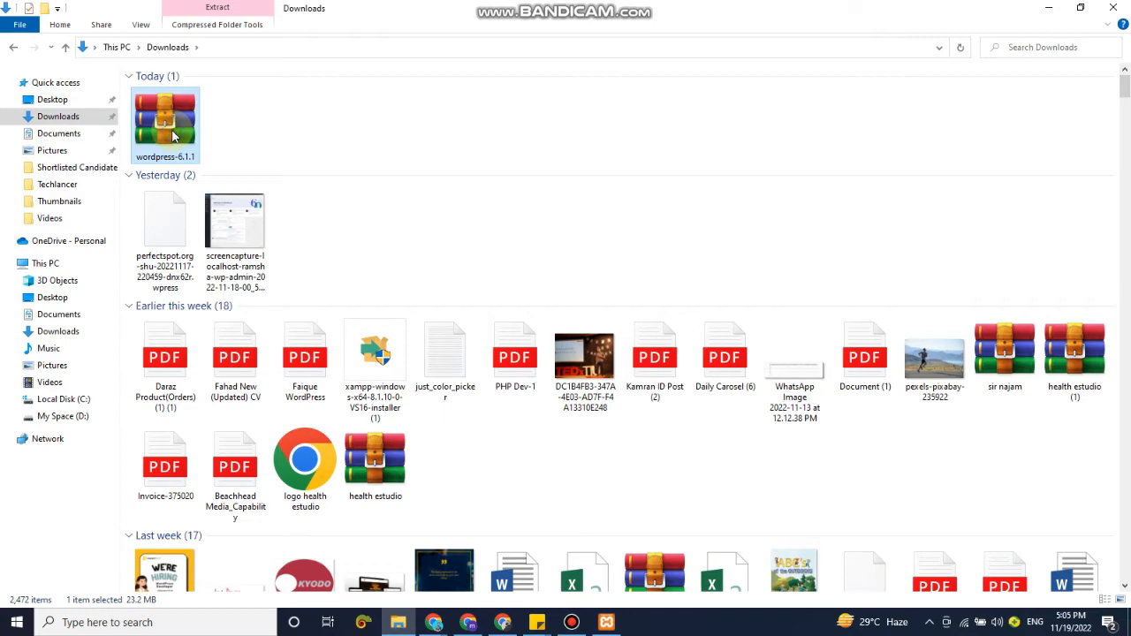
right_click(173, 135)
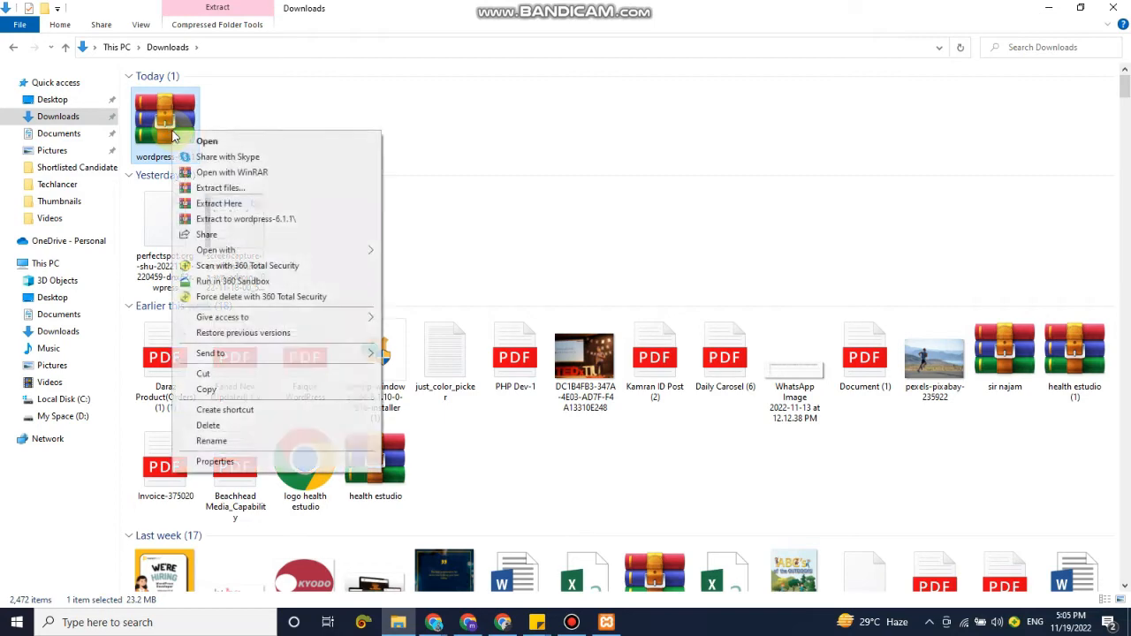
click(235, 389)
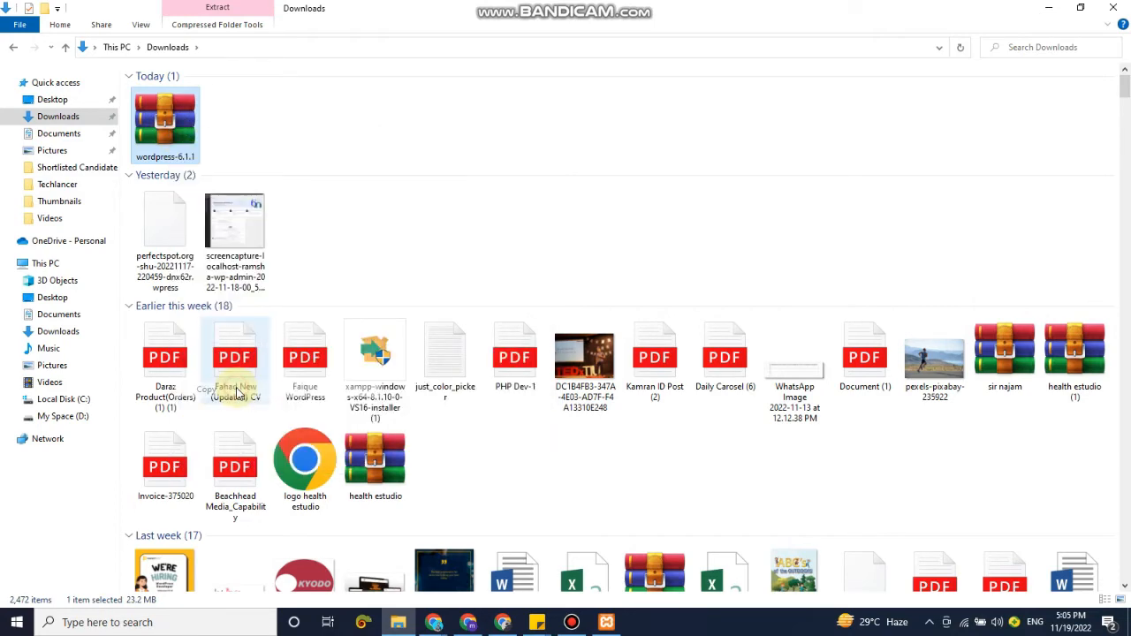
Paste the copied wordpress-6.1.1 archive into C:\xampp\htdocs\techlancers.
click(53, 399)
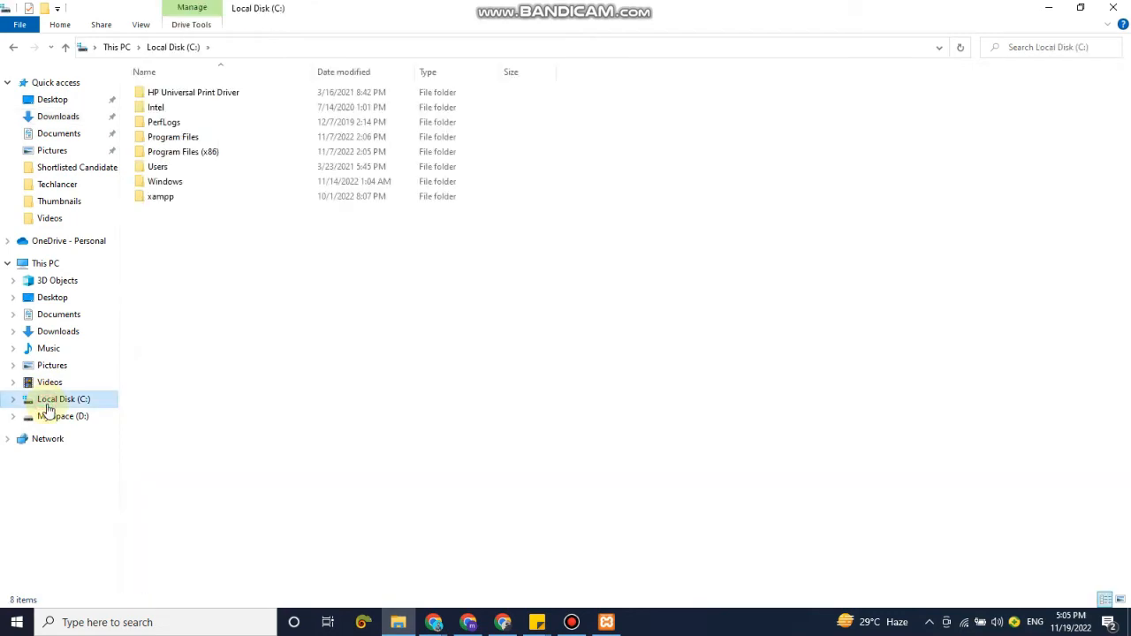
click(164, 196)
double_click(164, 196)
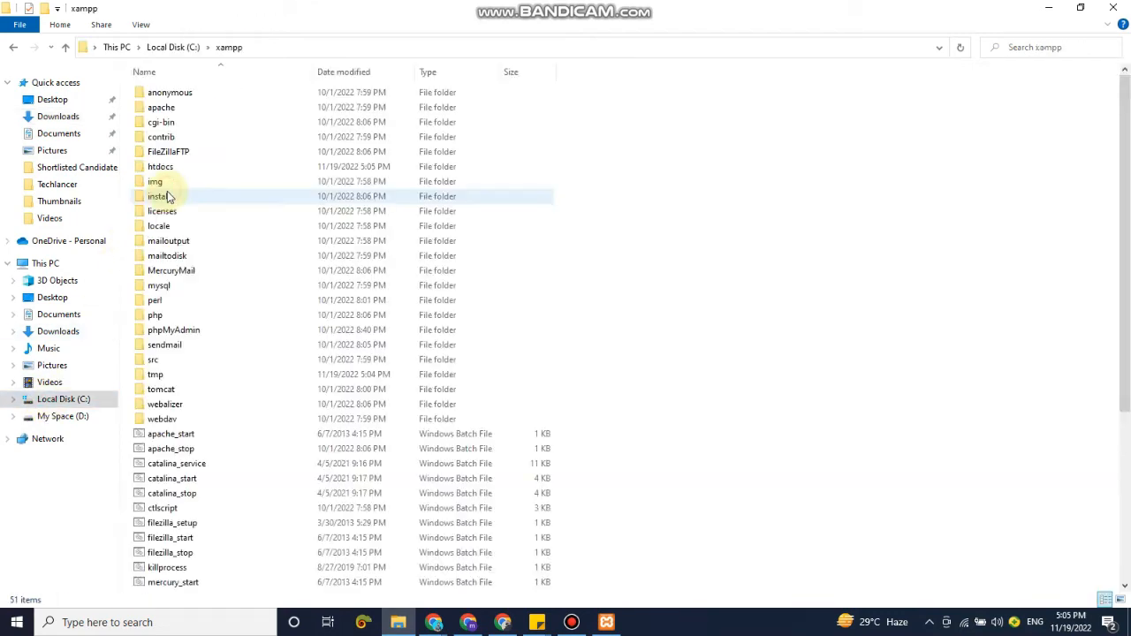
double_click(169, 167)
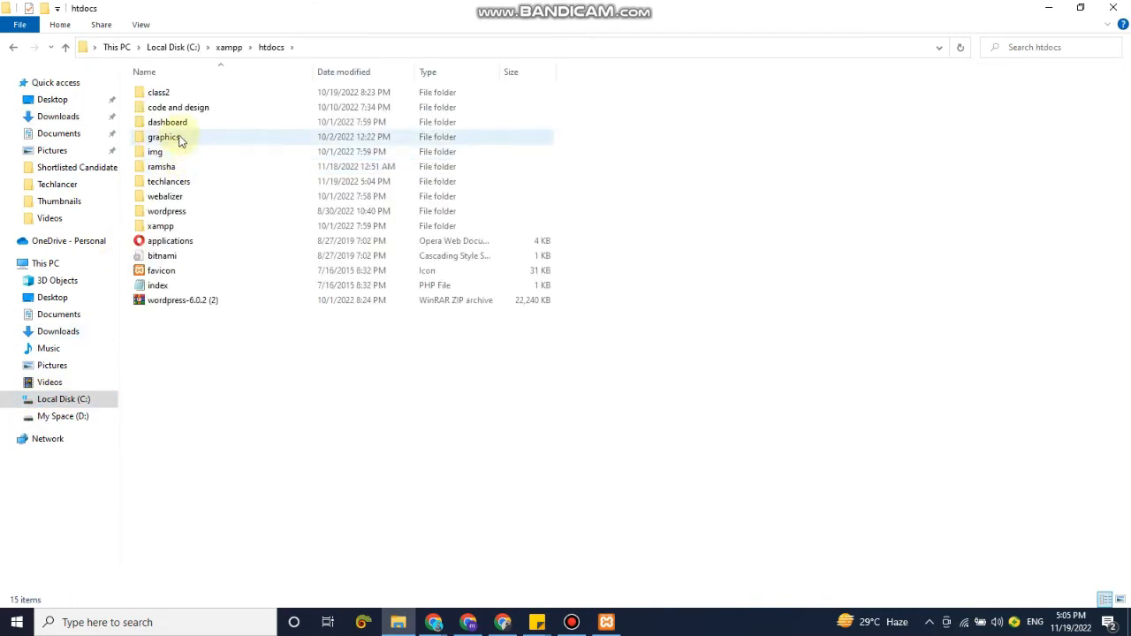
double_click(168, 182)
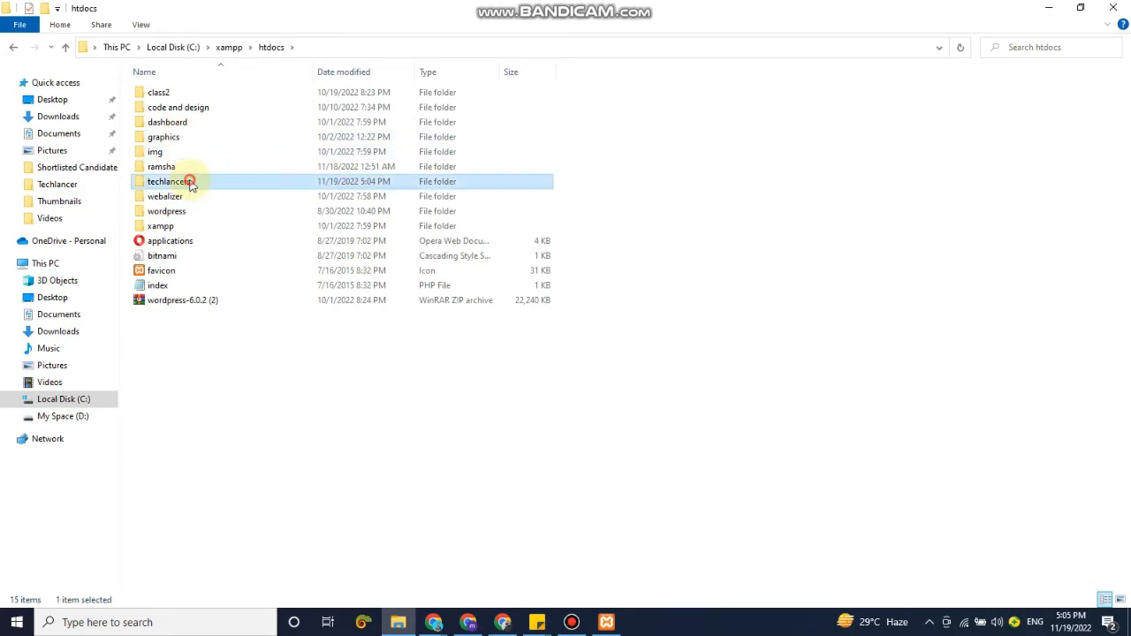
right_click(189, 184)
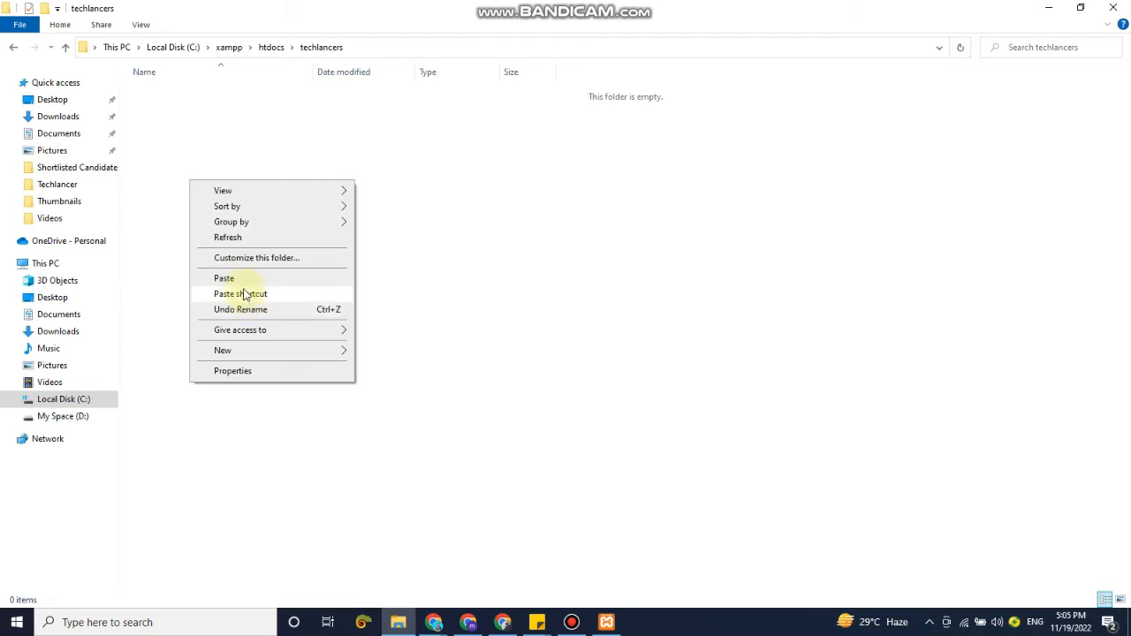
click(240, 278)
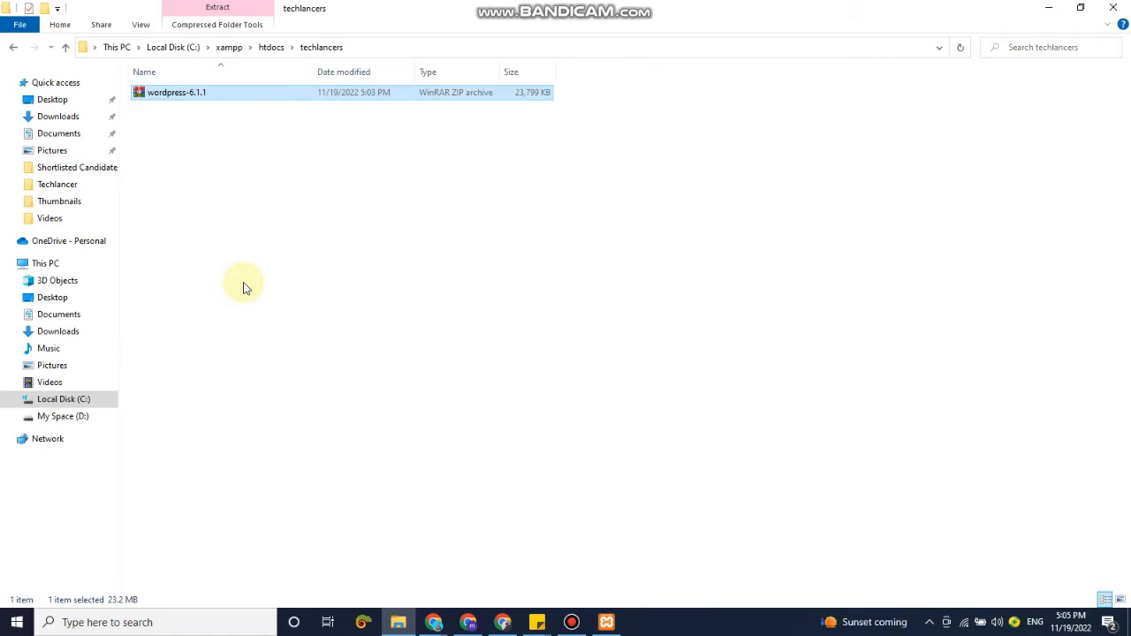
click(245, 286)
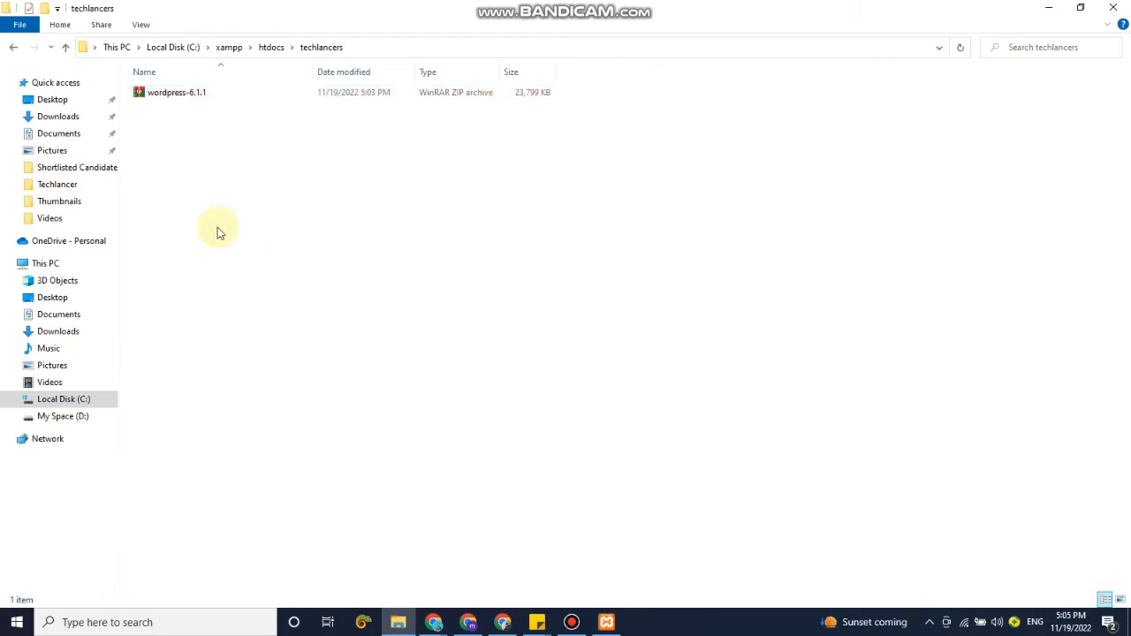
Extract the wordpress-6.1.1 archive directly into the techlancers folder, and delete the archive from there.
right_click(177, 96)
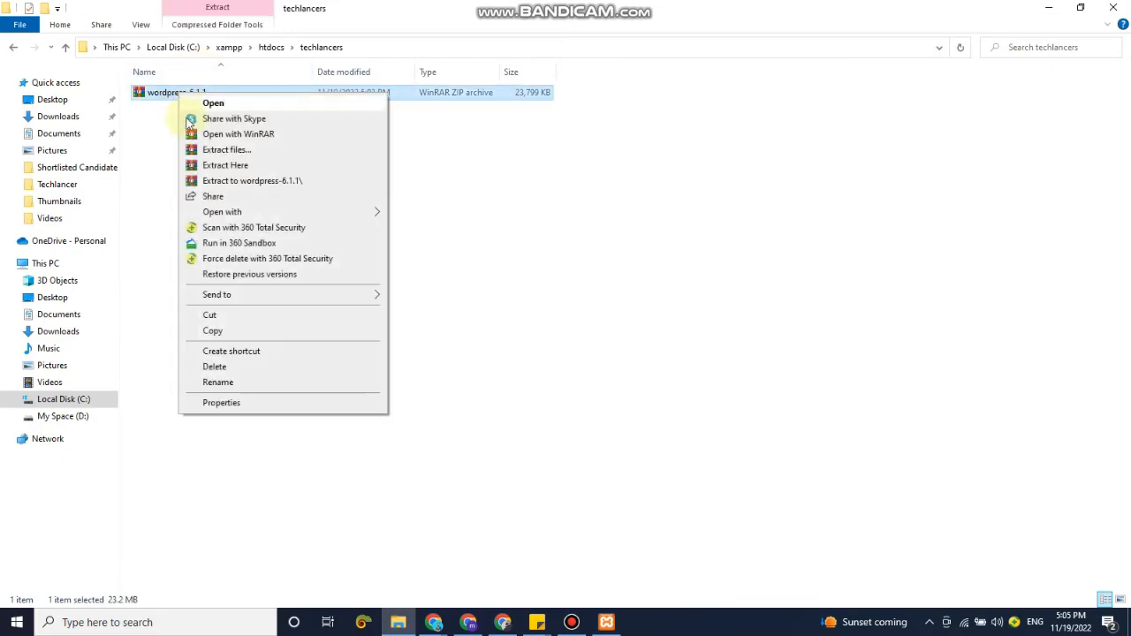
click(228, 170)
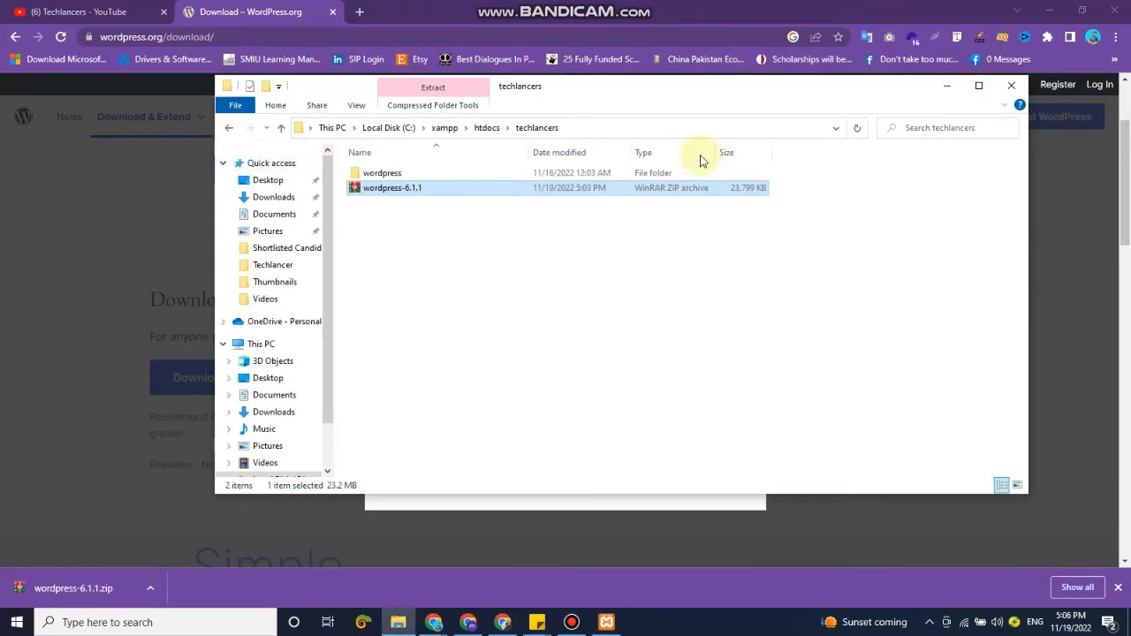
click(979, 89)
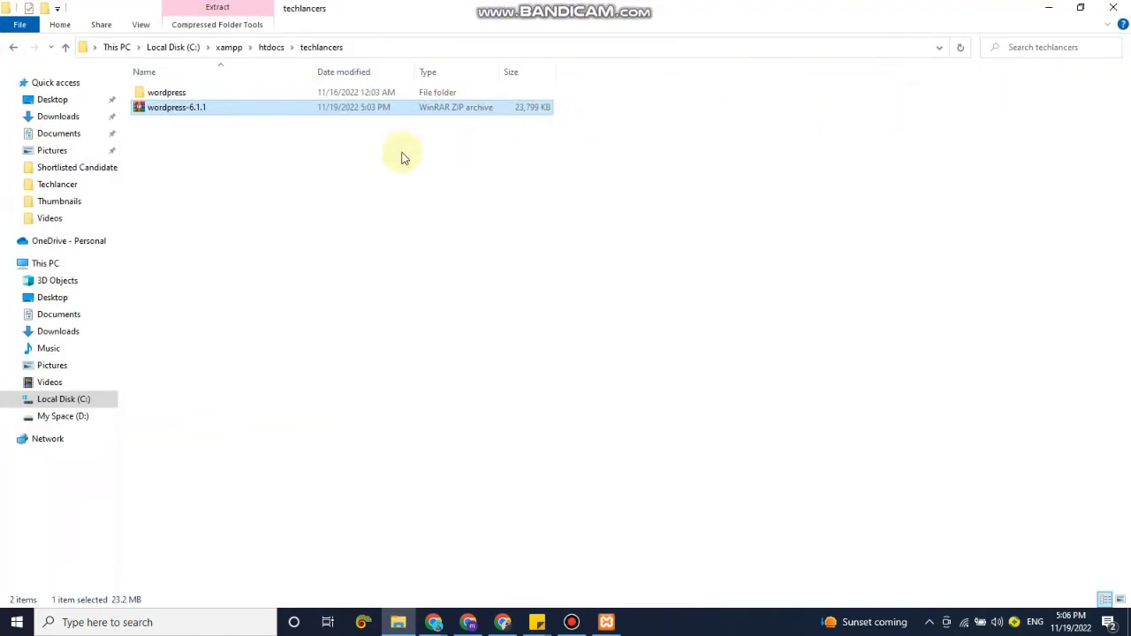
right_click(202, 112)
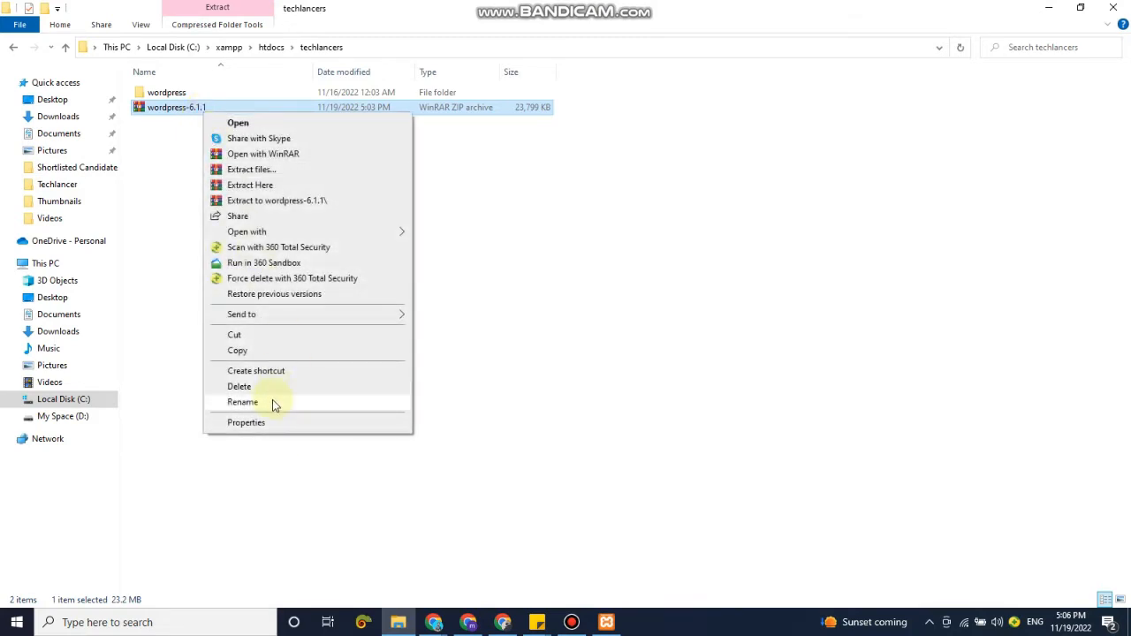
click(266, 387)
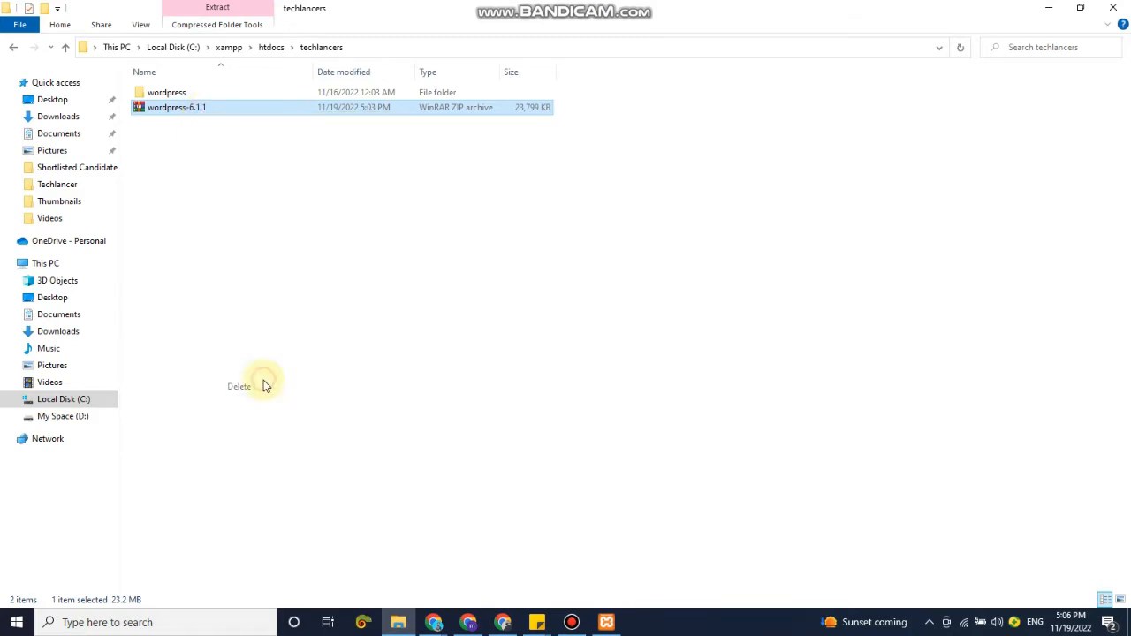
Move all contents of the wordpress subfolder up into the techlancers folder, and delete the emptied wordpress folder.
click(193, 95)
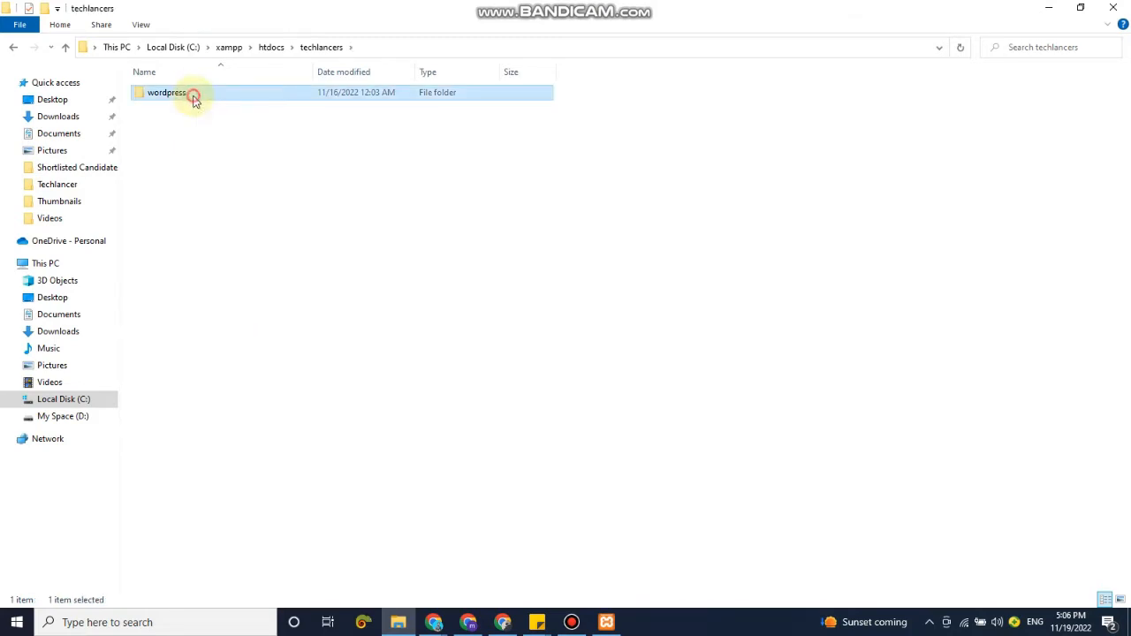
double_click(260, 92)
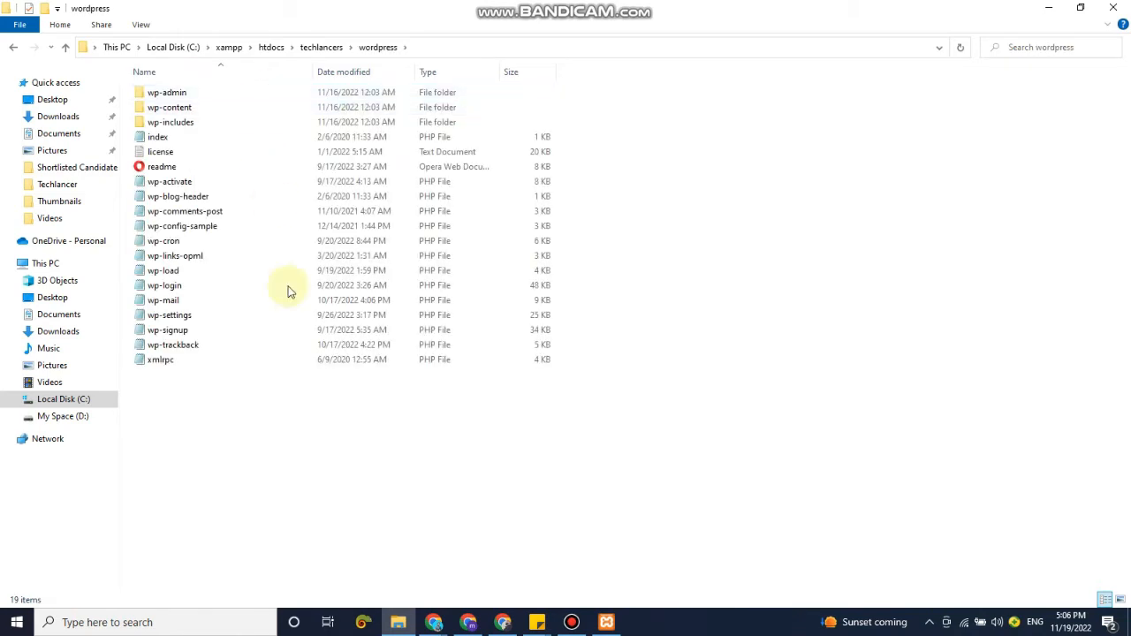
key(ctrl+a)
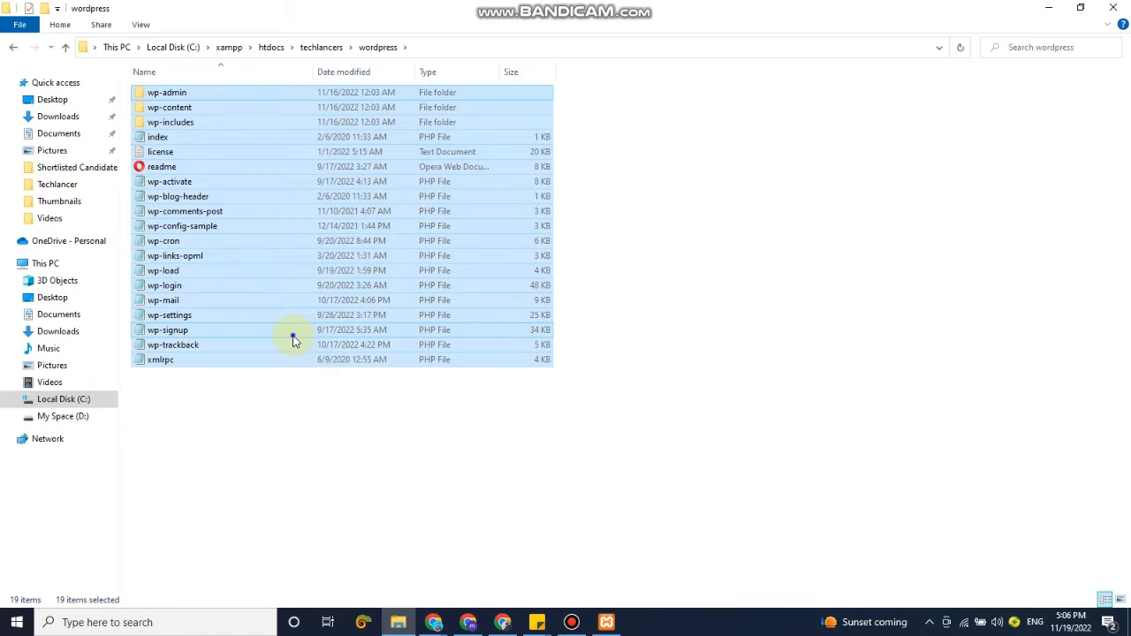
right_click(295, 340)
click(357, 500)
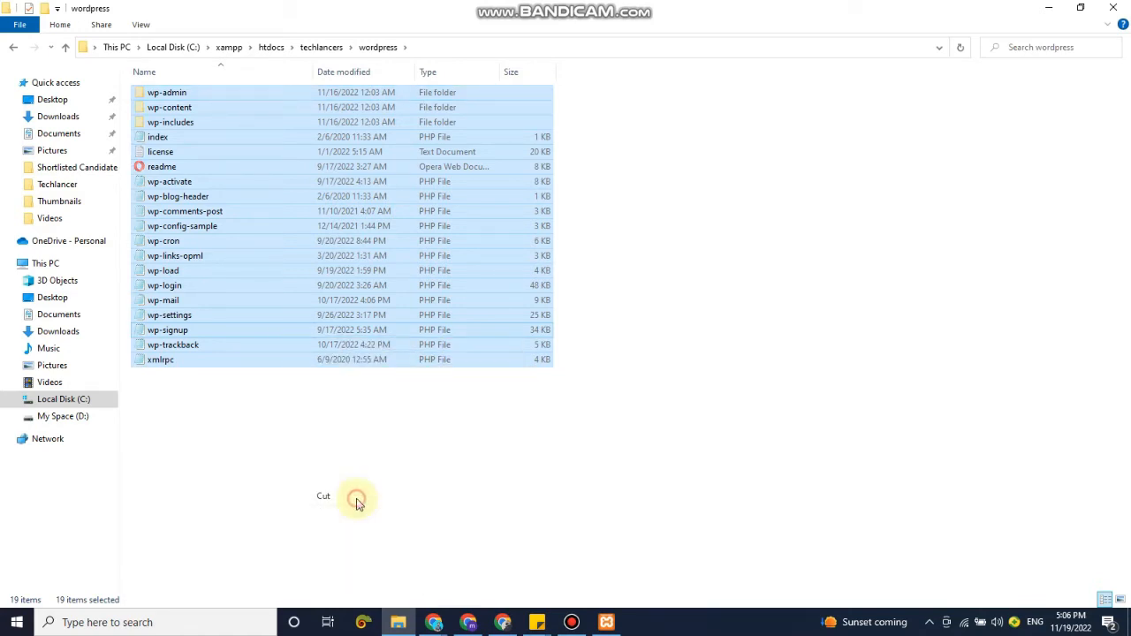
click(322, 49)
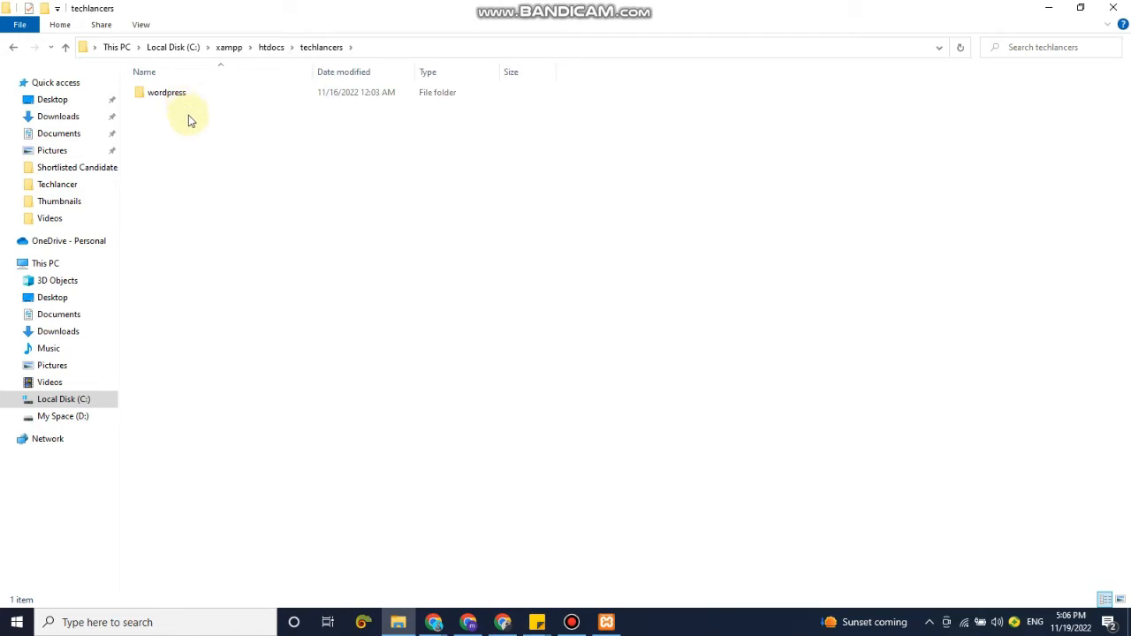
right_click(223, 228)
click(279, 328)
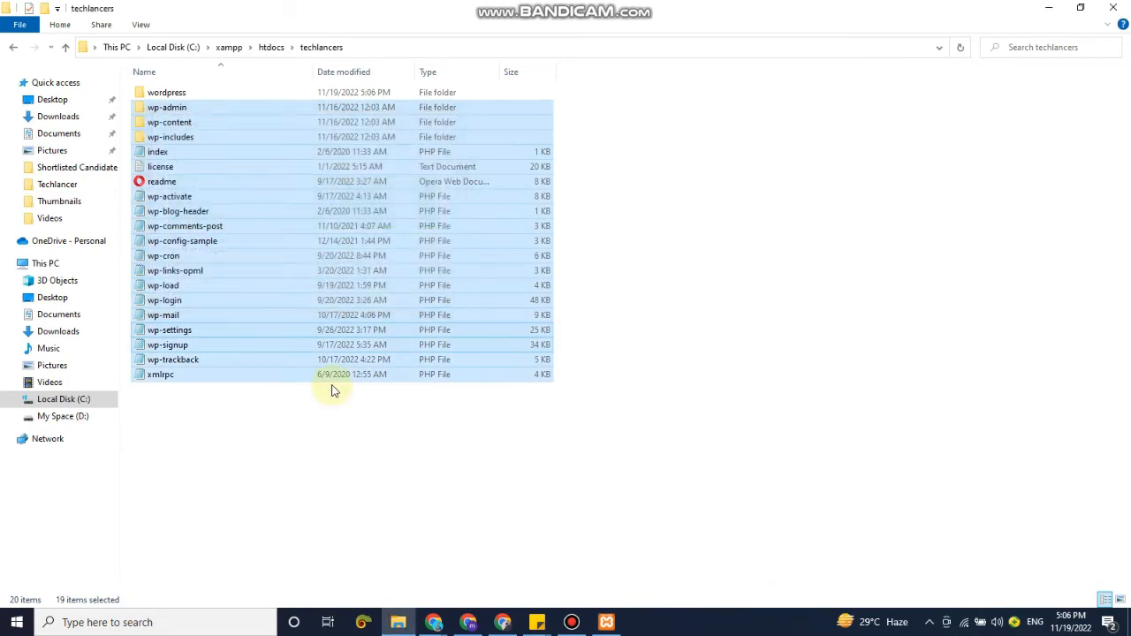
click(433, 455)
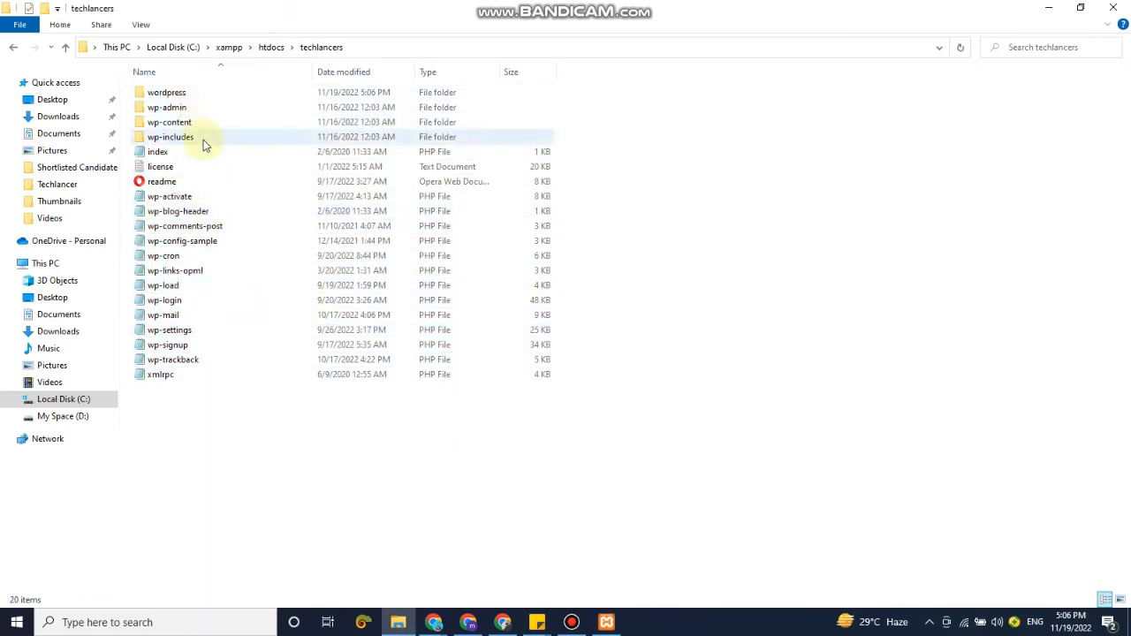
click(199, 92)
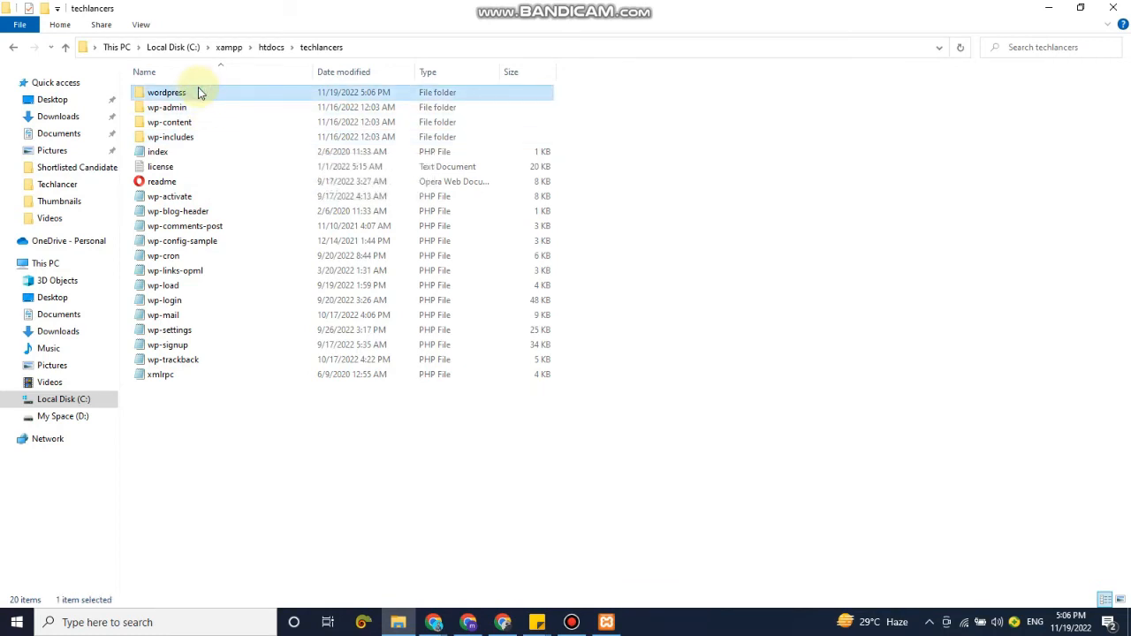
key(Delete)
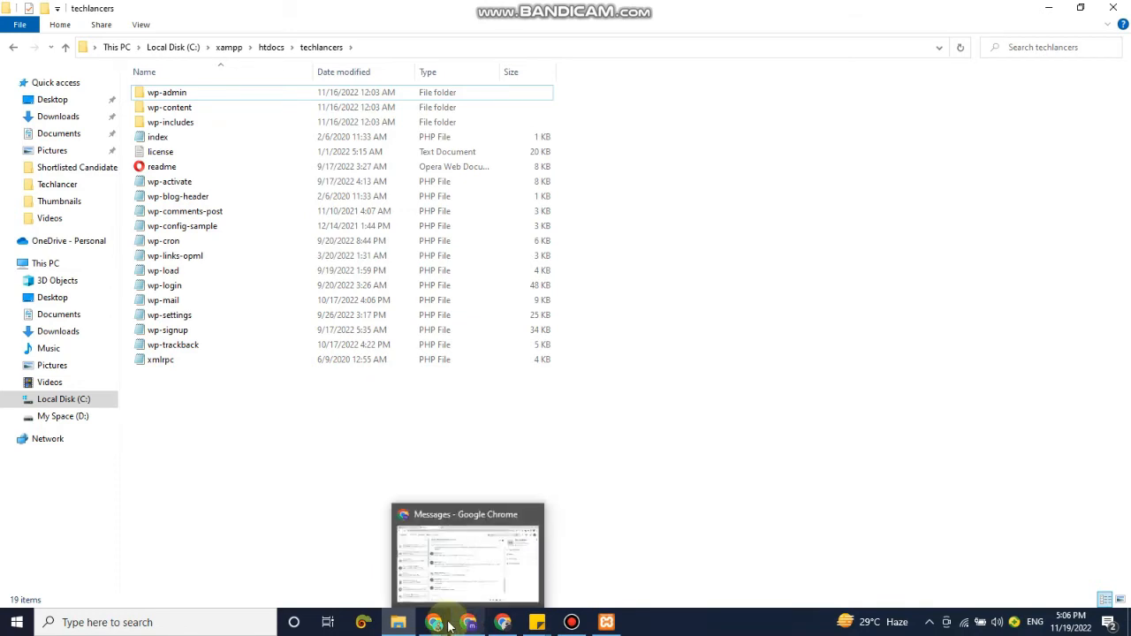
Switch to Chrome, open localhost/phpmyadmin/ in a new tab, and check the running modules in the XAMPP Control Panel.
mouse_move(433, 618)
click(467, 575)
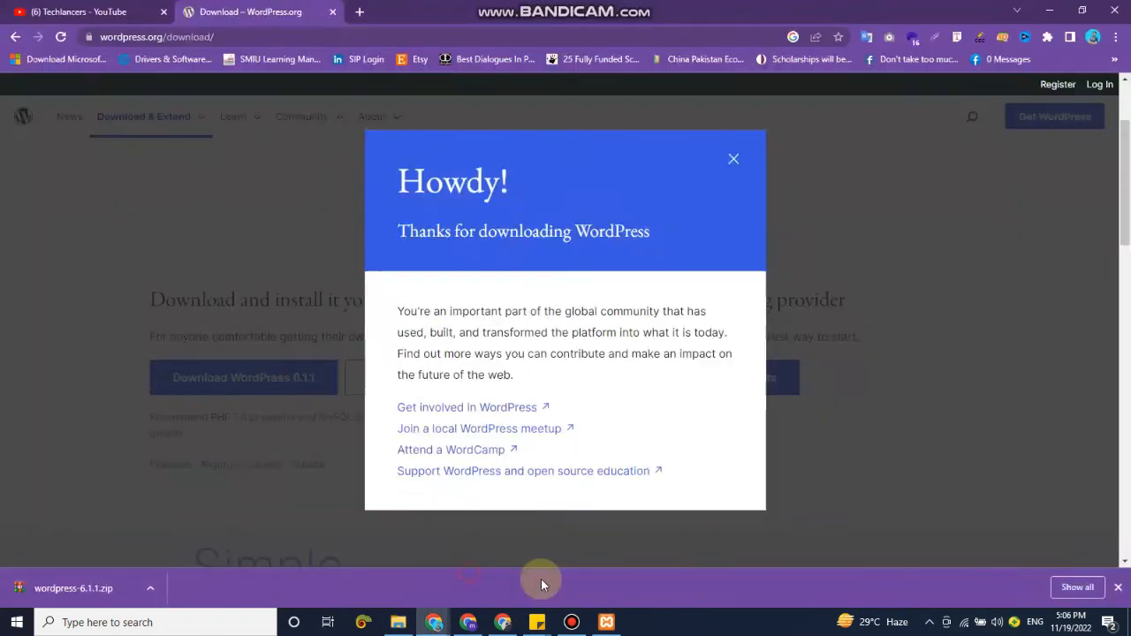
click(359, 12)
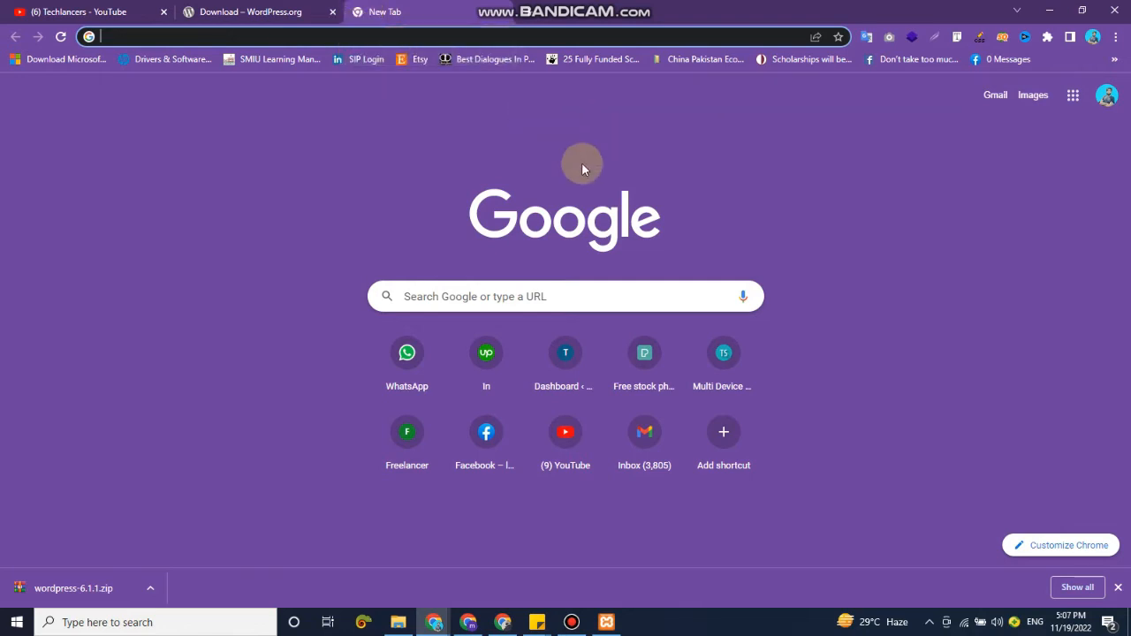
text(localhost/phpmyadmin/)
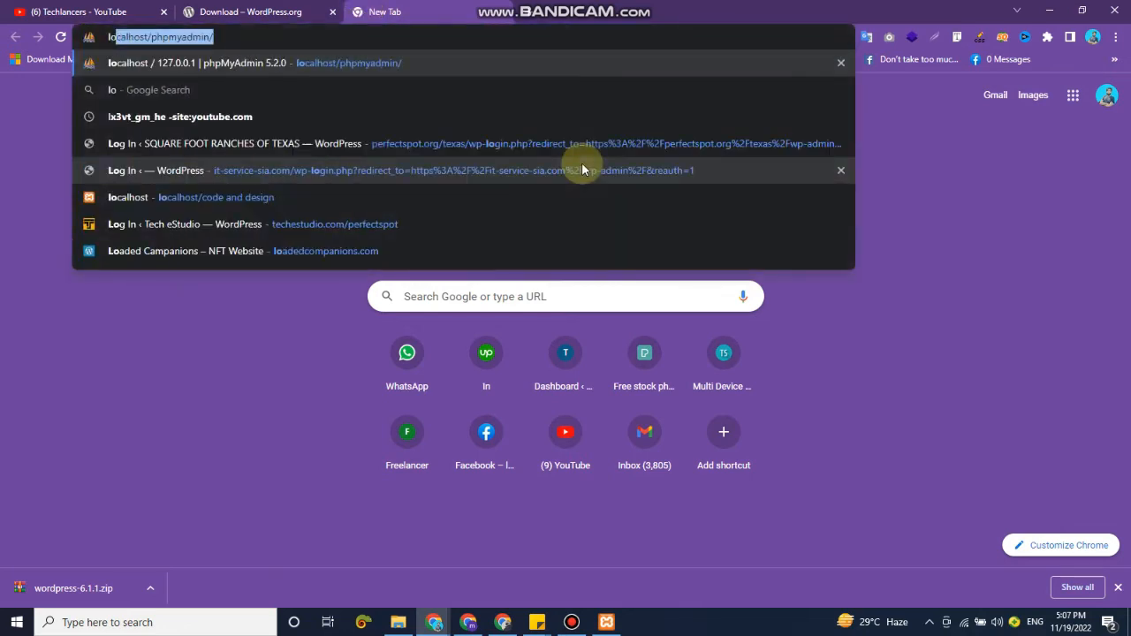
key(Right)
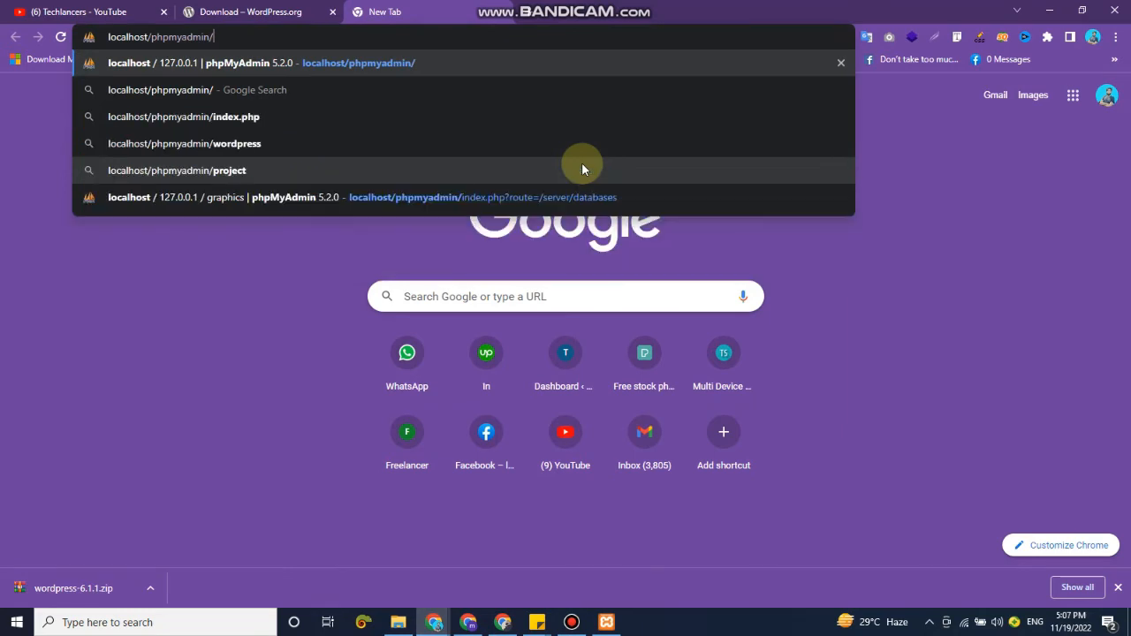
key(Return)
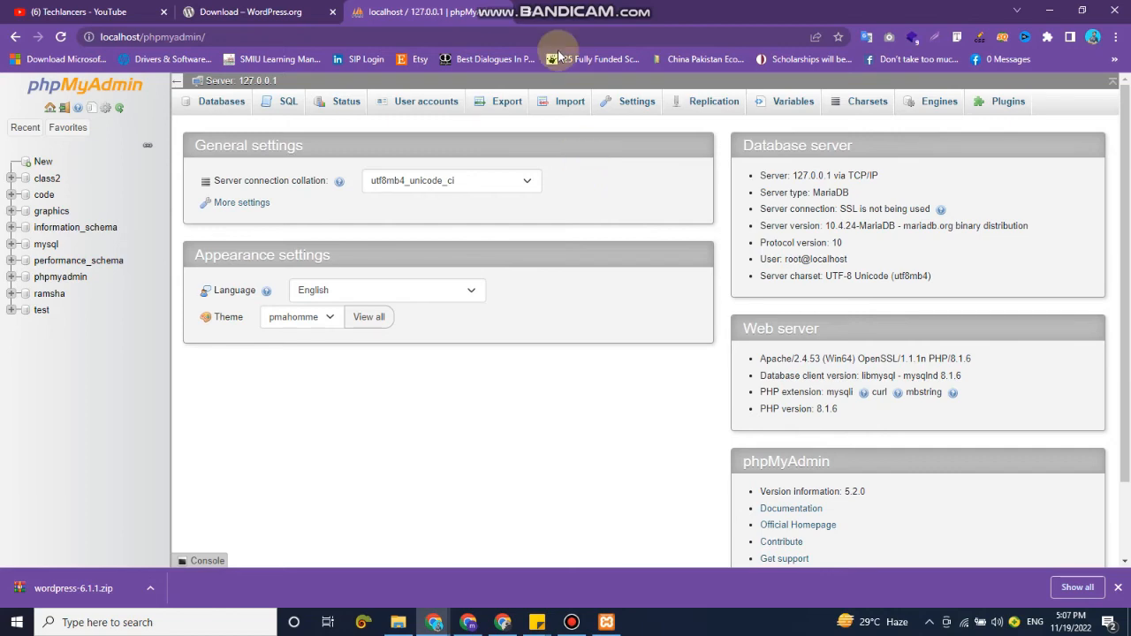
click(619, 624)
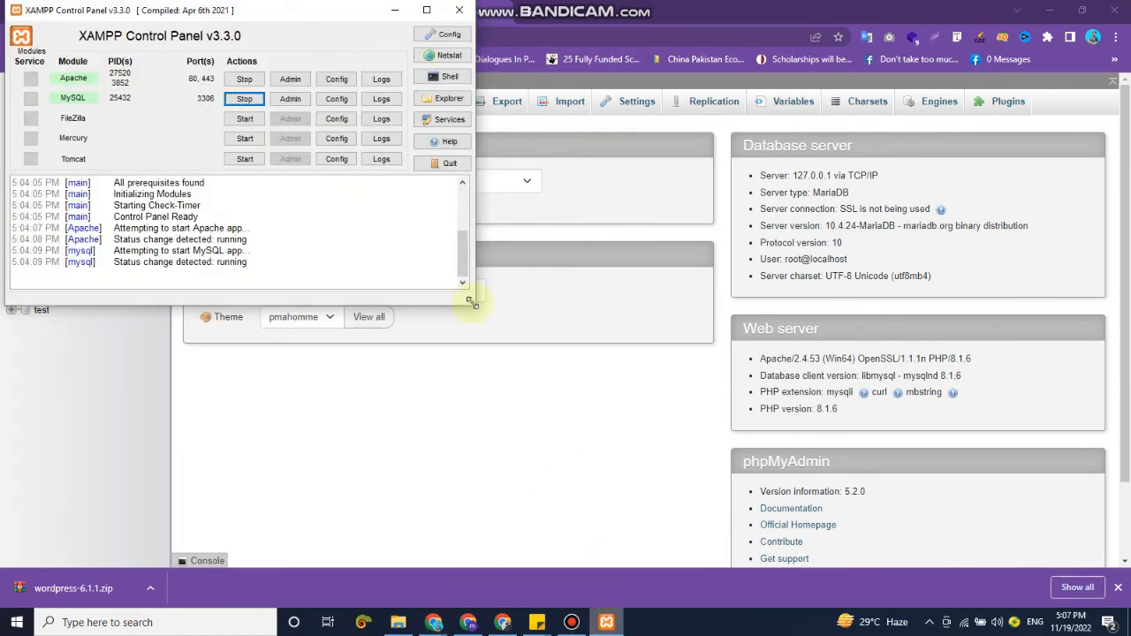
click(535, 391)
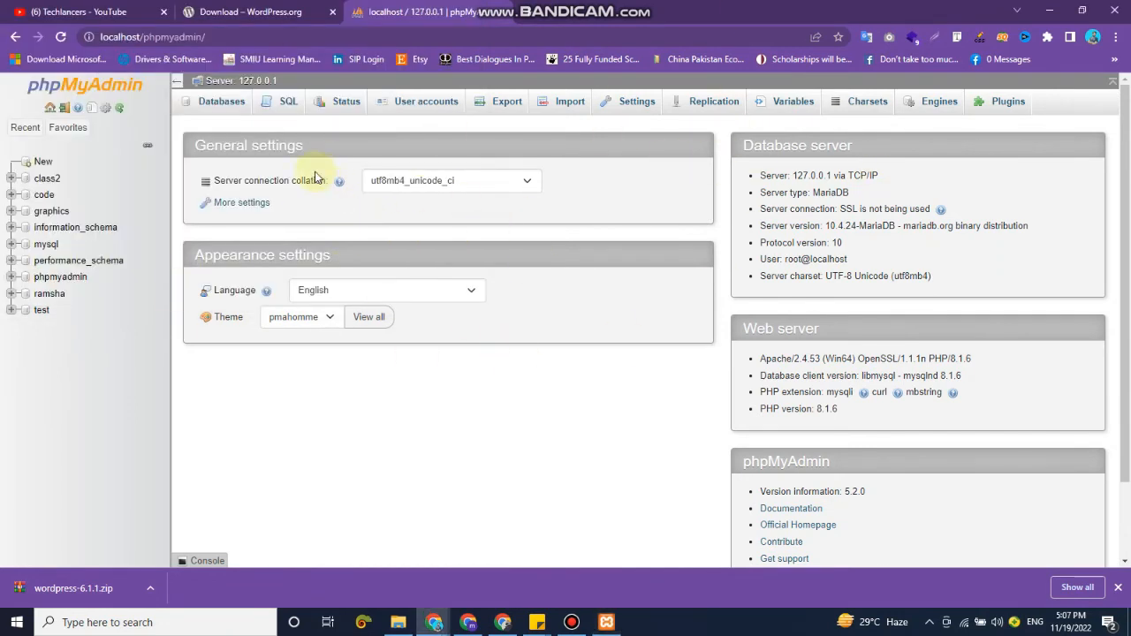
Create a database named techlancers in phpMyAdmin with the utf8mb4_general_ci collation.
click(236, 102)
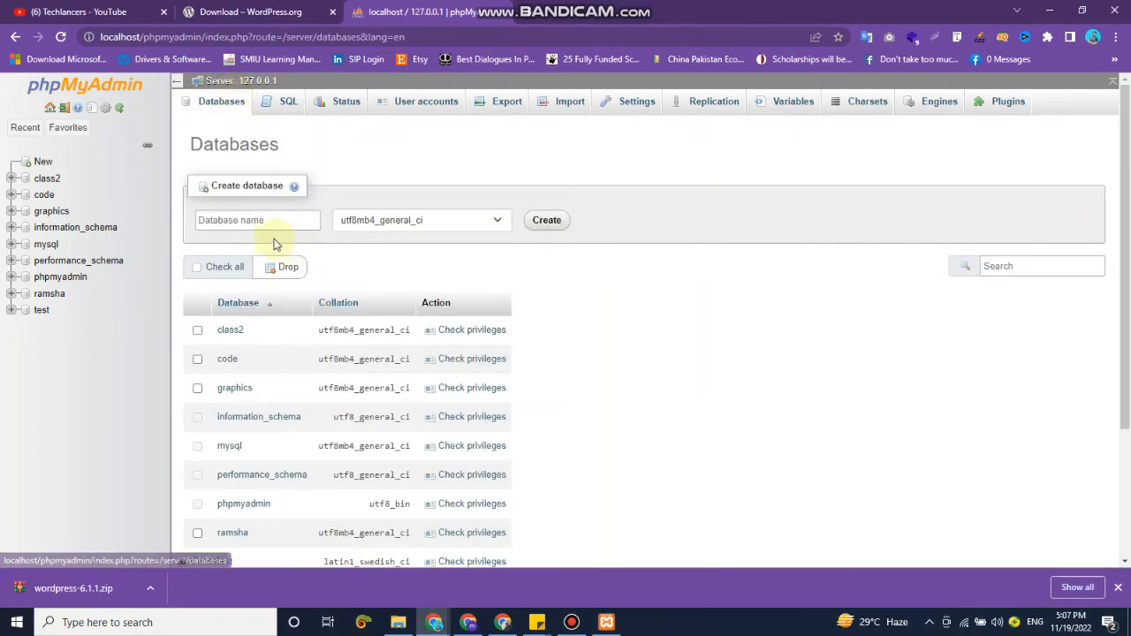
click(263, 223)
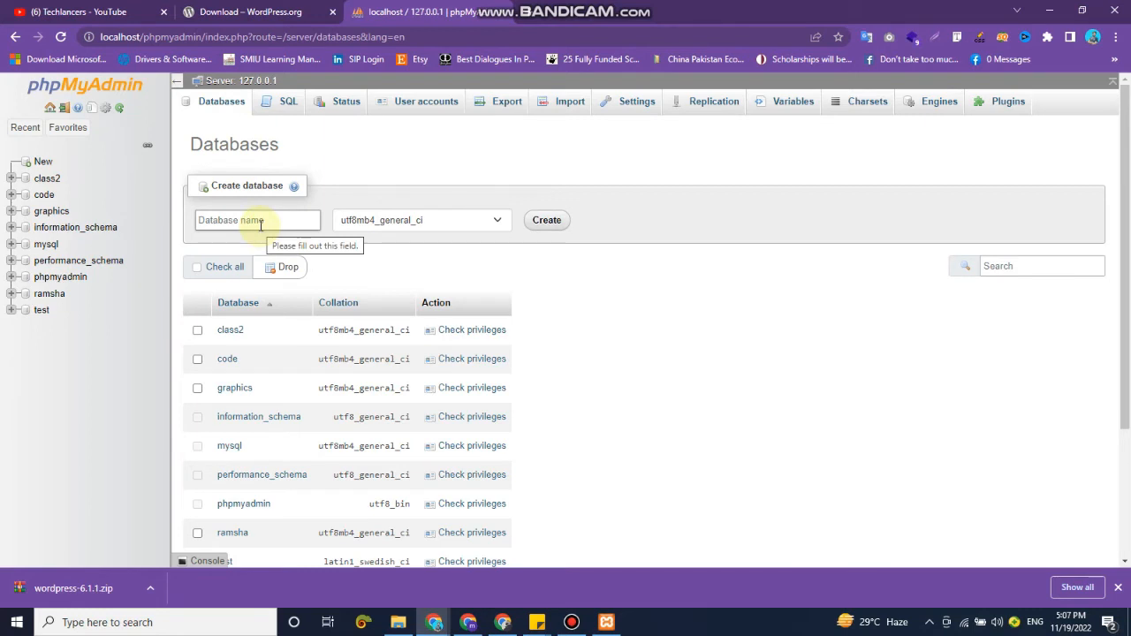
click(260, 225)
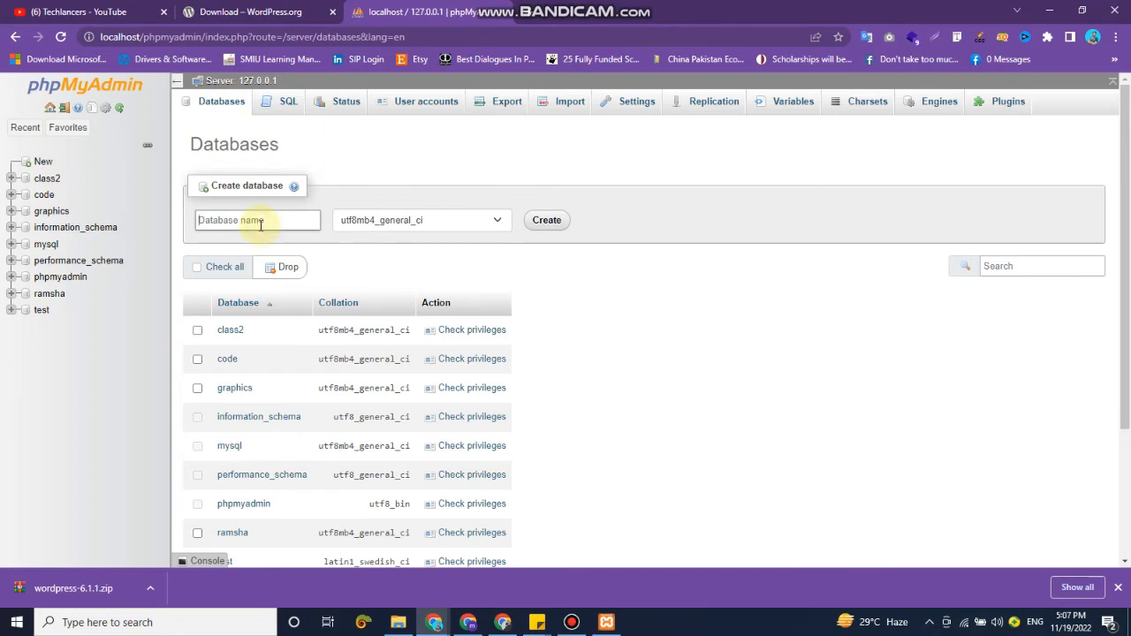
text(techlancers)
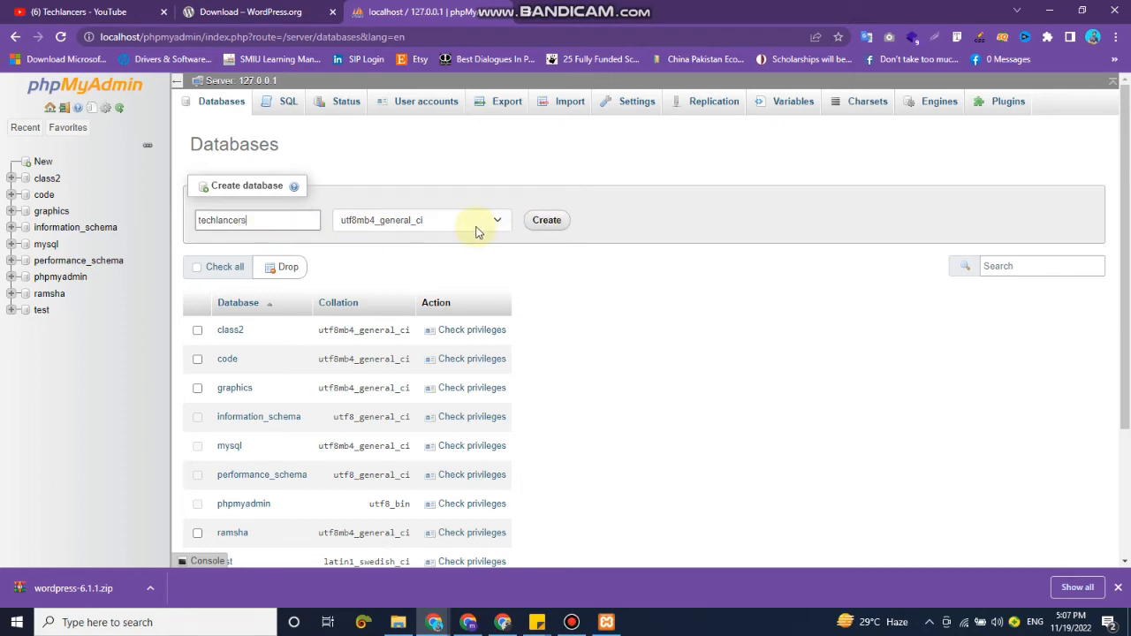
click(544, 219)
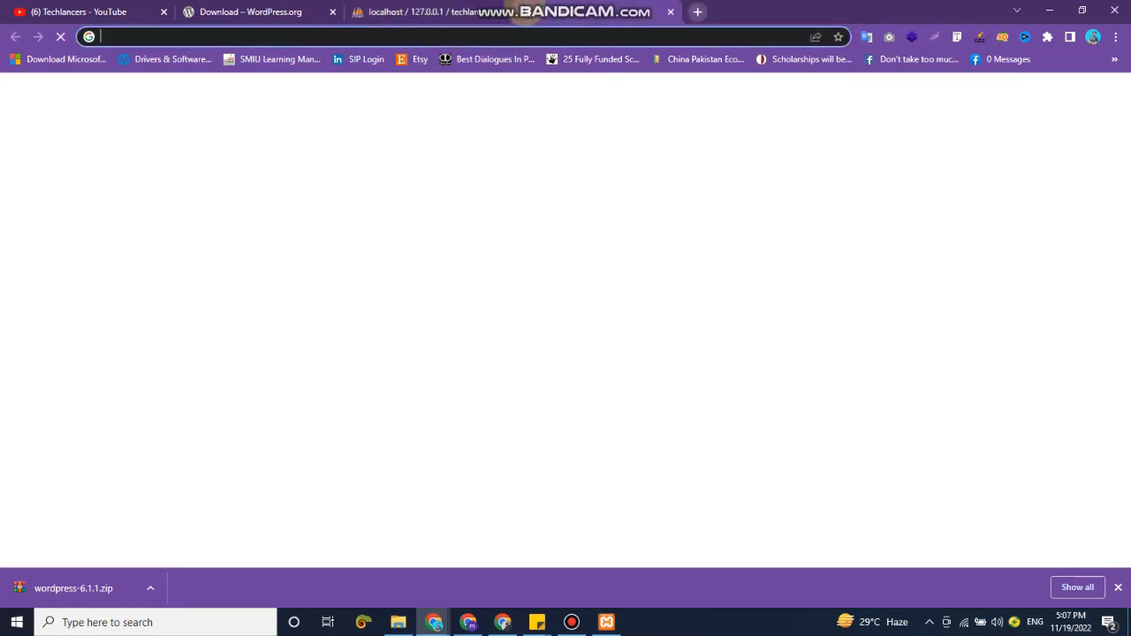
Open localhost/techlancers in a new browser tab.
click(528, 11)
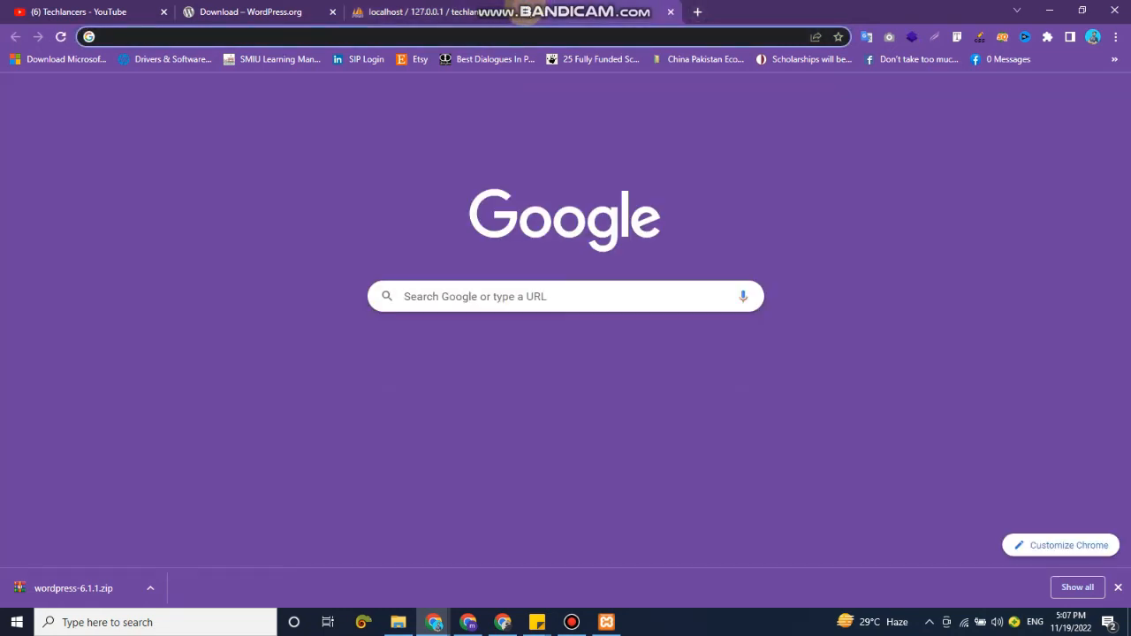
text(lo)
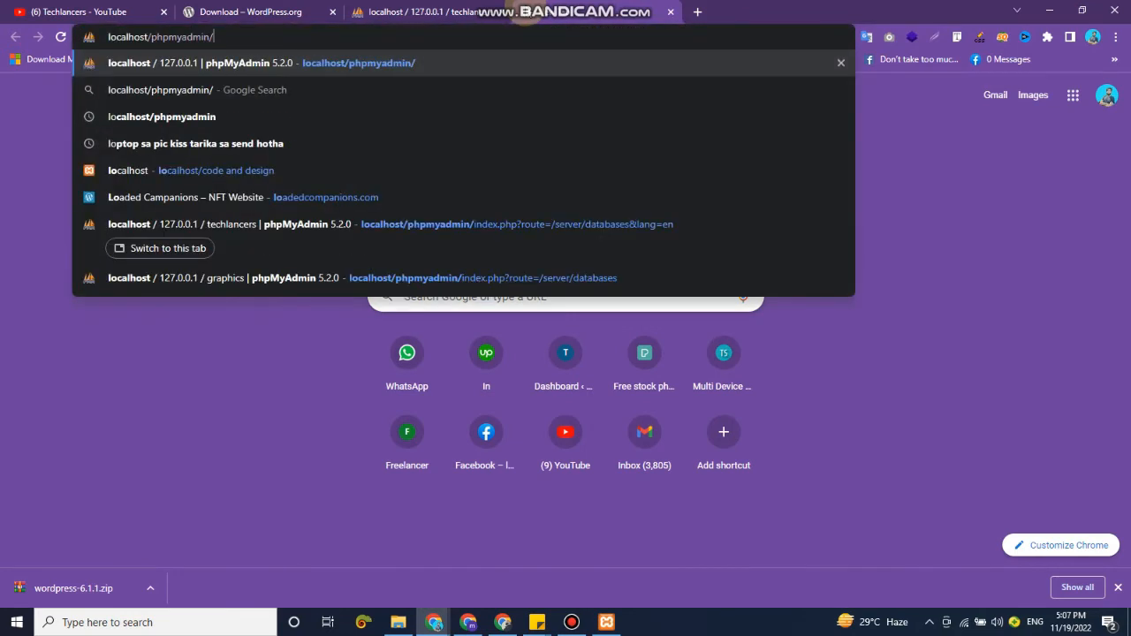
key(BackSpace)
key(BackSpace)
key(BackSpace)
key(BackSpace)
key(BackSpace)
key(BackSpace)
key(BackSpace)
key(BackSpace)
key(BackSpace)
key(BackSpace)
key(BackSpace)
key(BackSpace)
text(/)
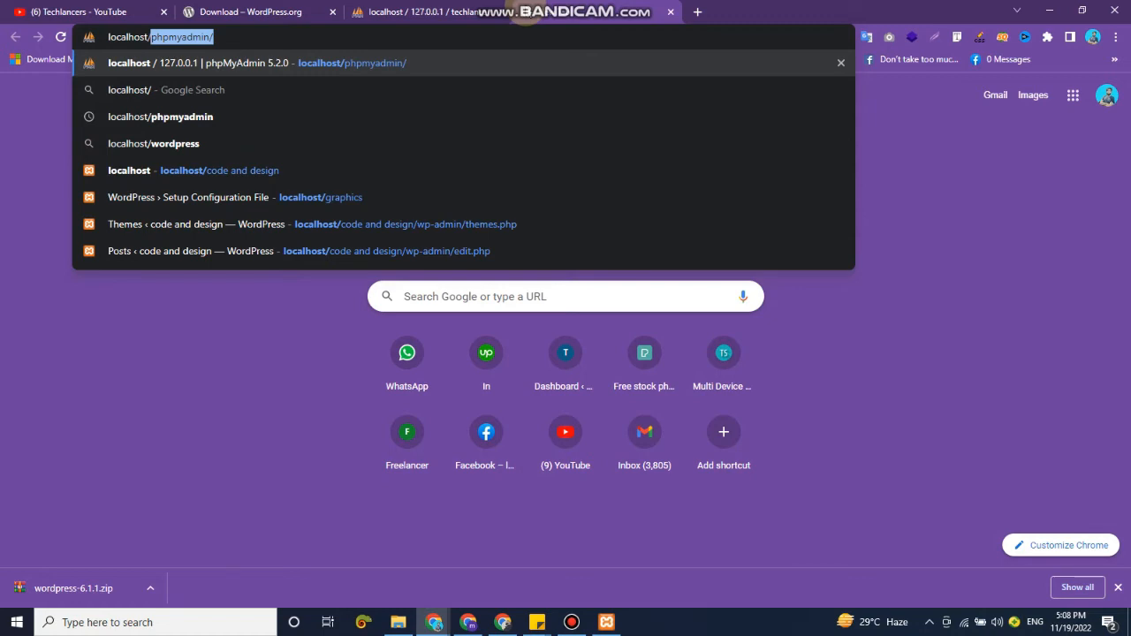
text(t)
text(e)
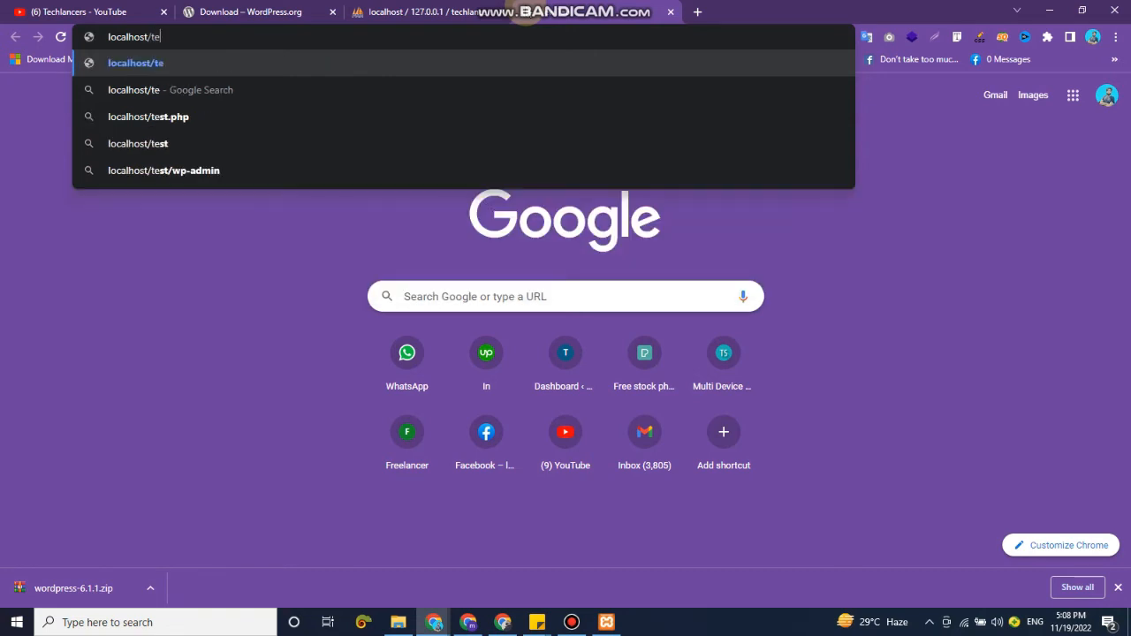
text(chlancers)
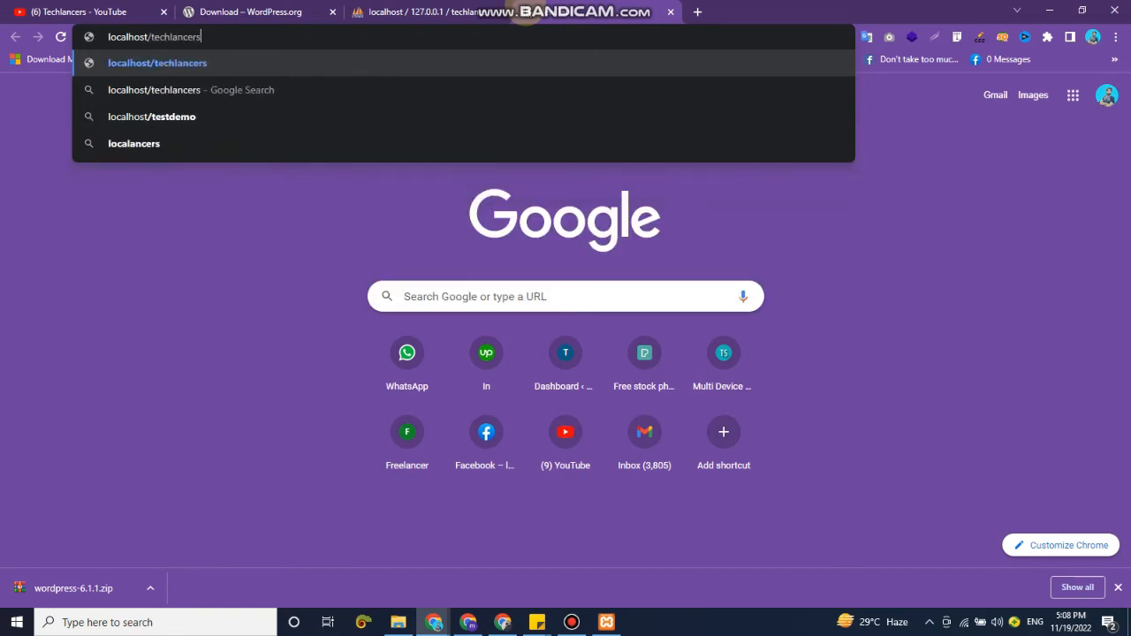
key(Return)
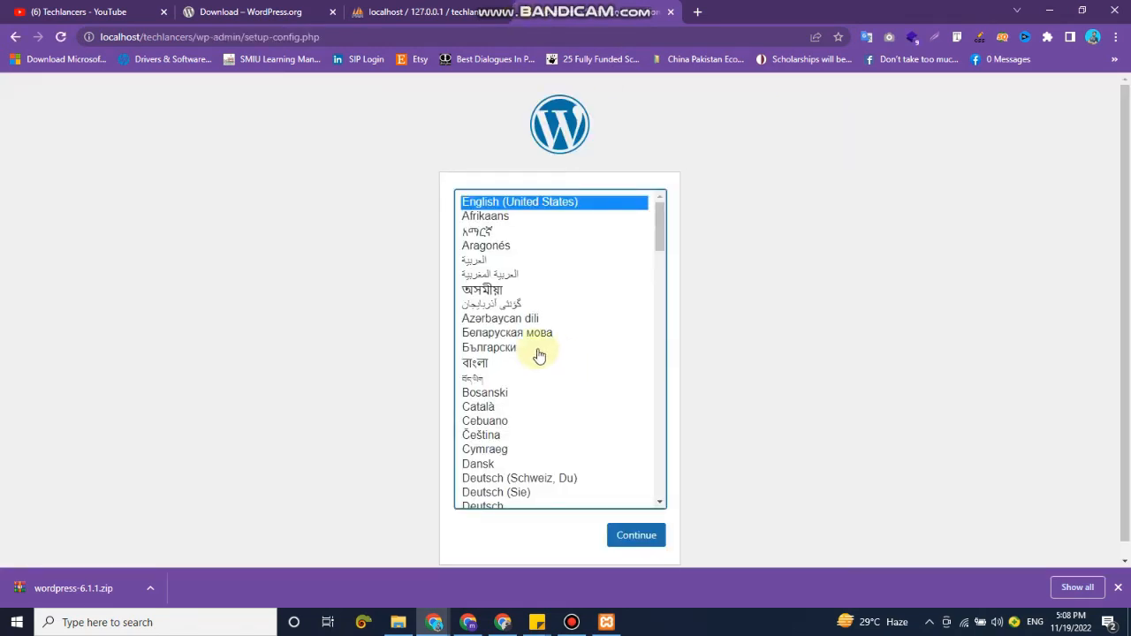
Continue the WordPress setup in English (United States) and proceed to the database connection form.
scroll(782, 389, down, 1)
click(640, 524)
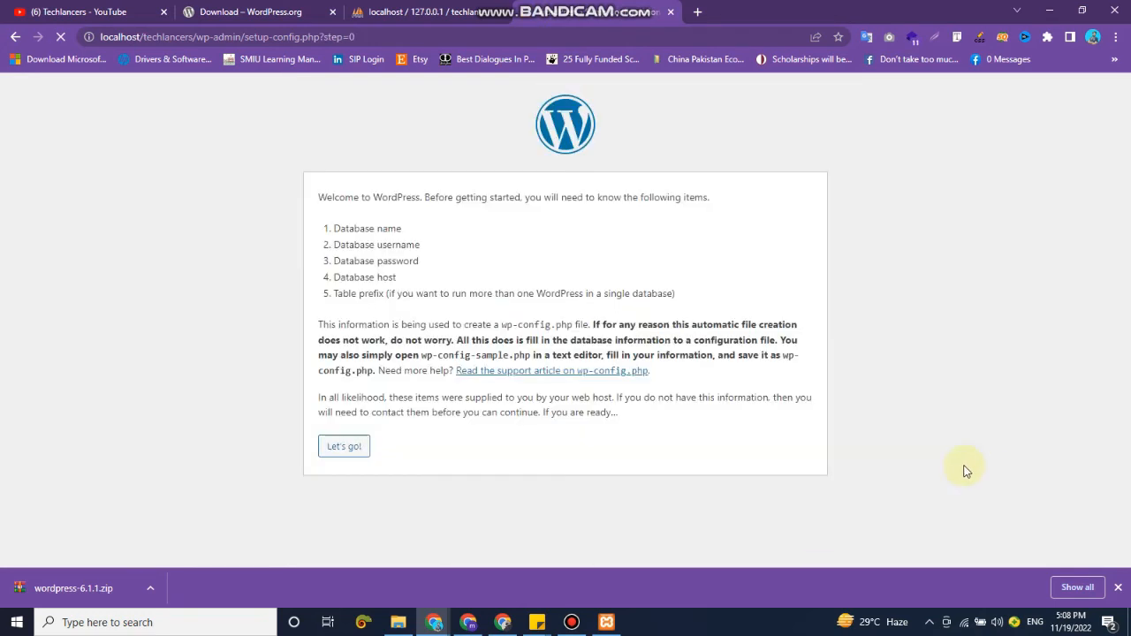
click(338, 452)
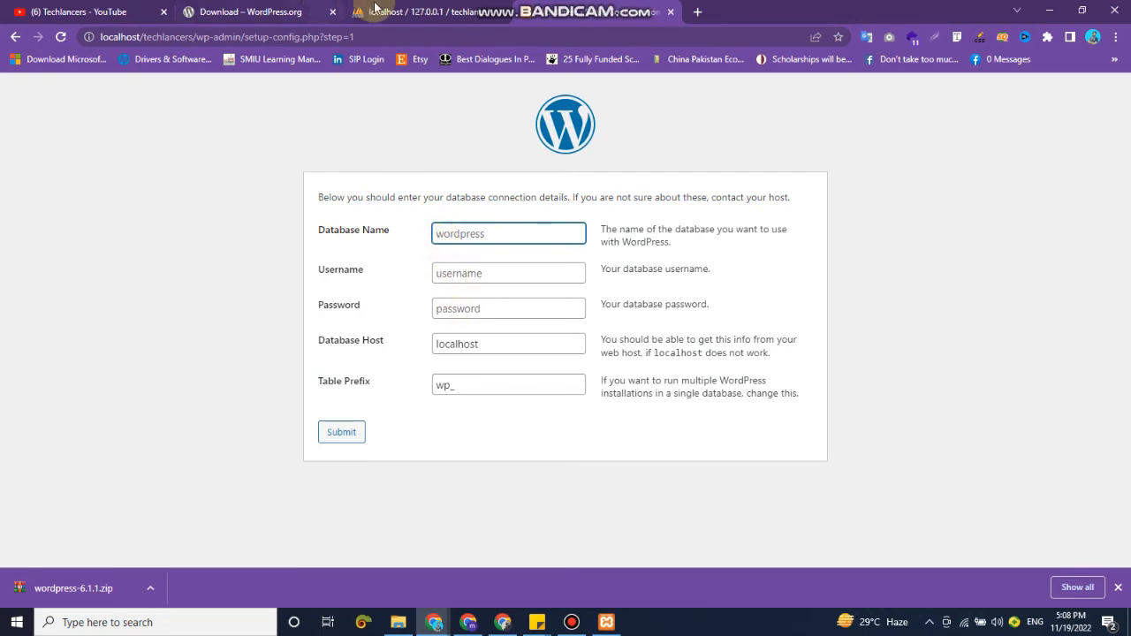
Check the database's name in phpMyAdmin and enter techlancers as the database name in the WordPress setup form.
click(371, 12)
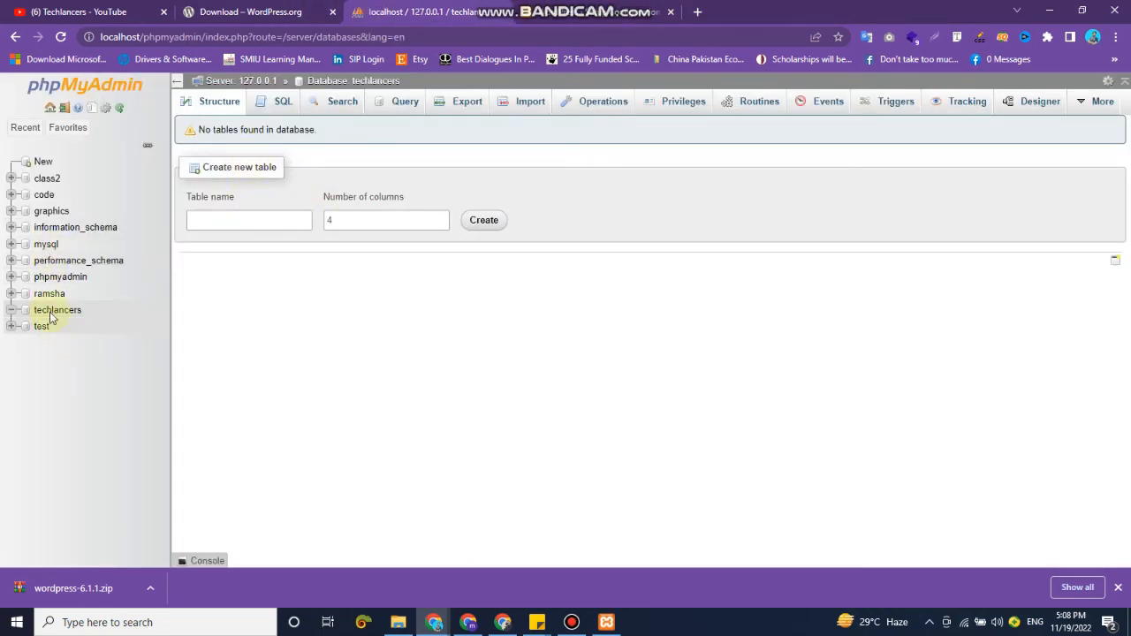
click(552, 11)
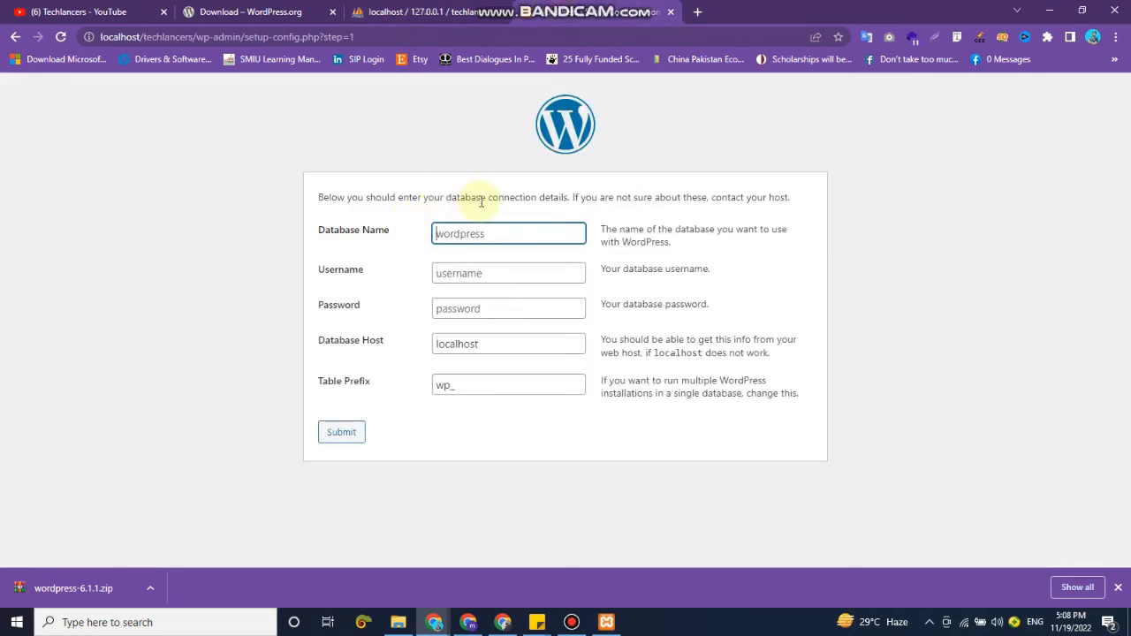
text(techlancers)
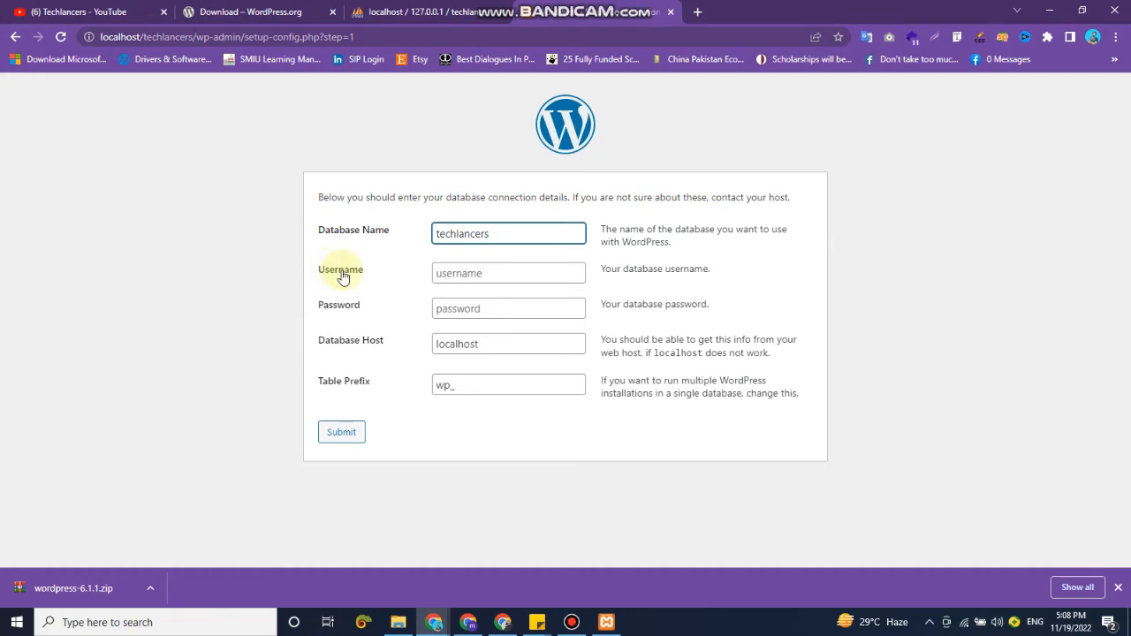
Set the database username to root with an empty password, submit the connection details and run the installation.
click(442, 274)
text(root)
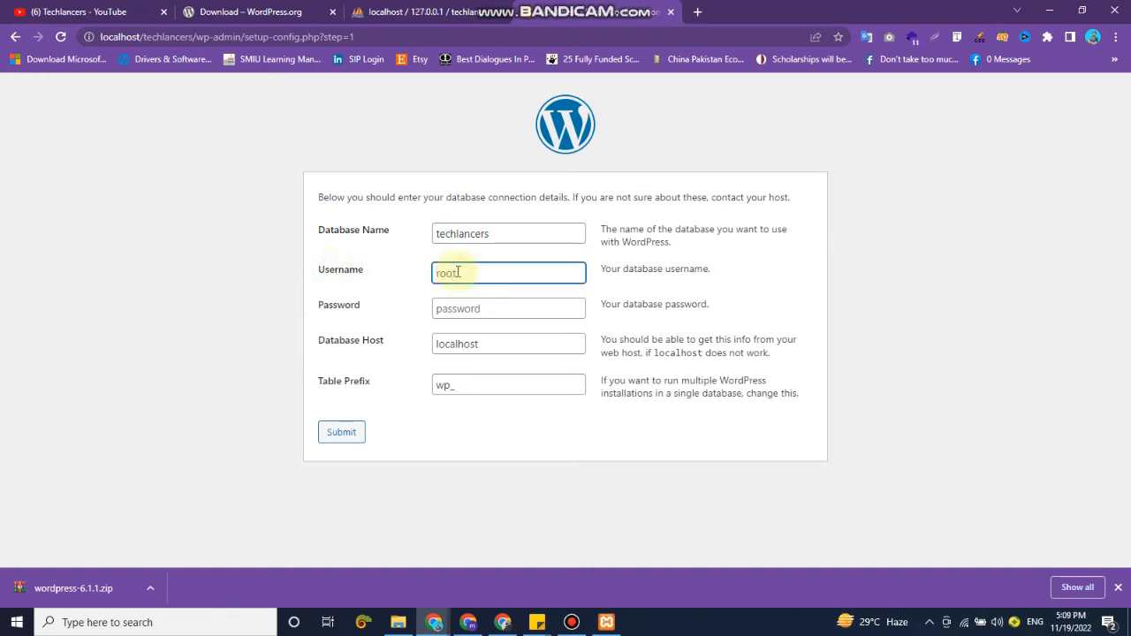
key(Tab)
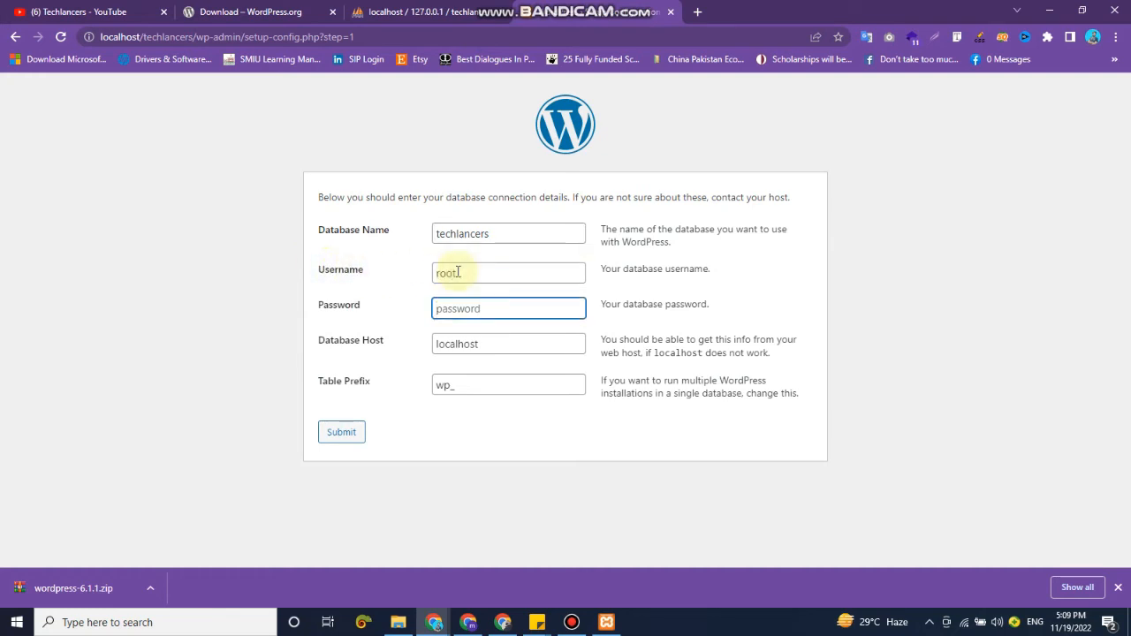
click(125, 208)
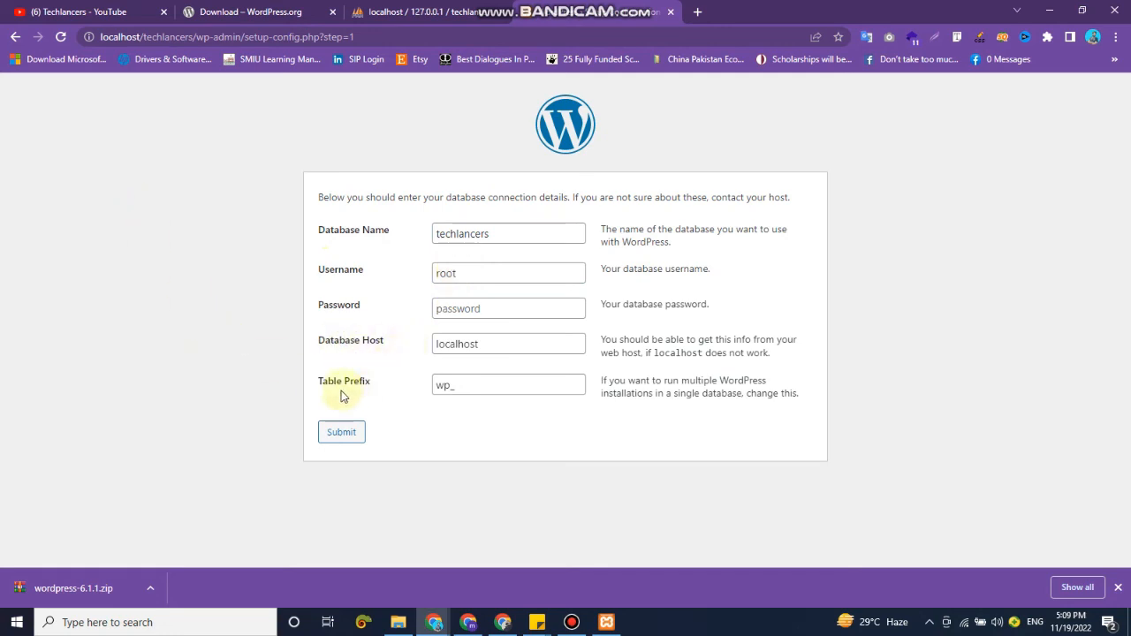
click(521, 302)
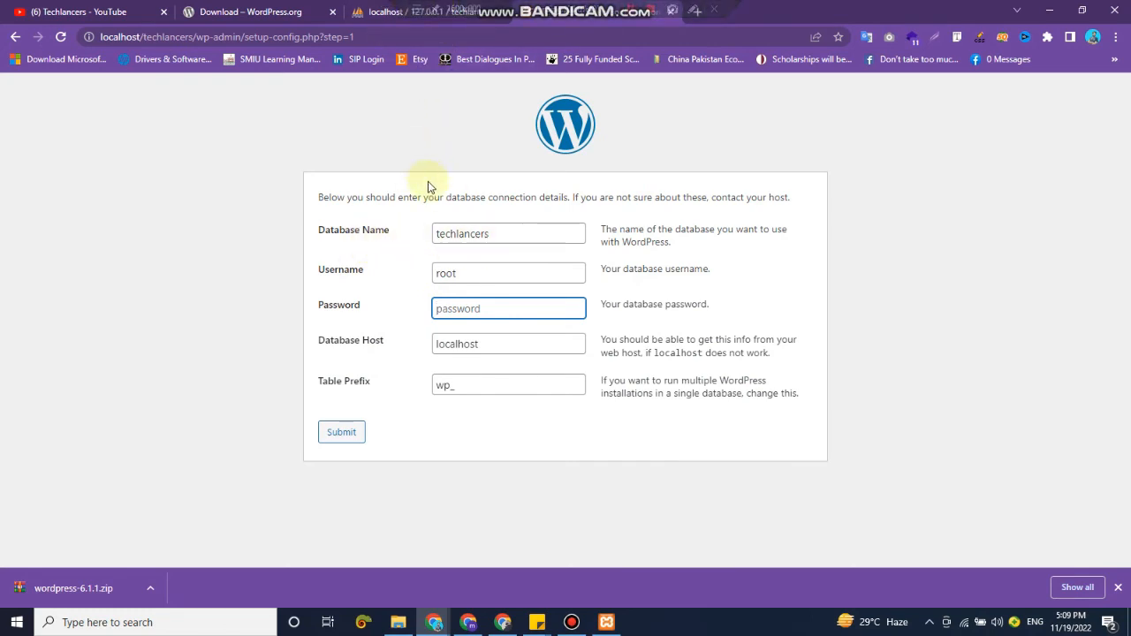
click(340, 434)
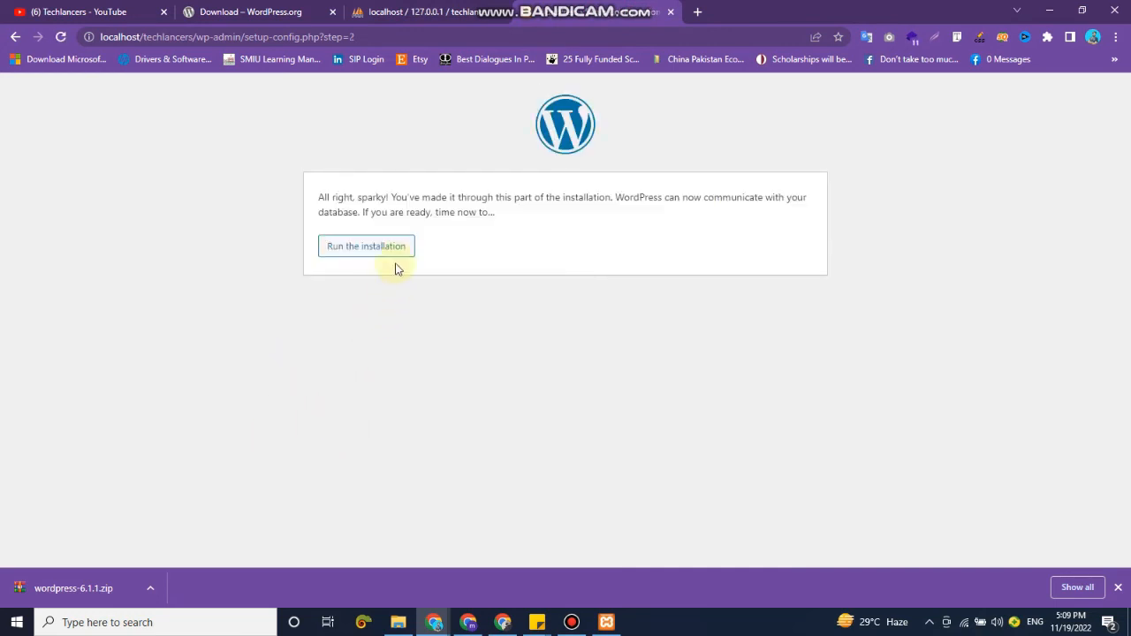
click(389, 253)
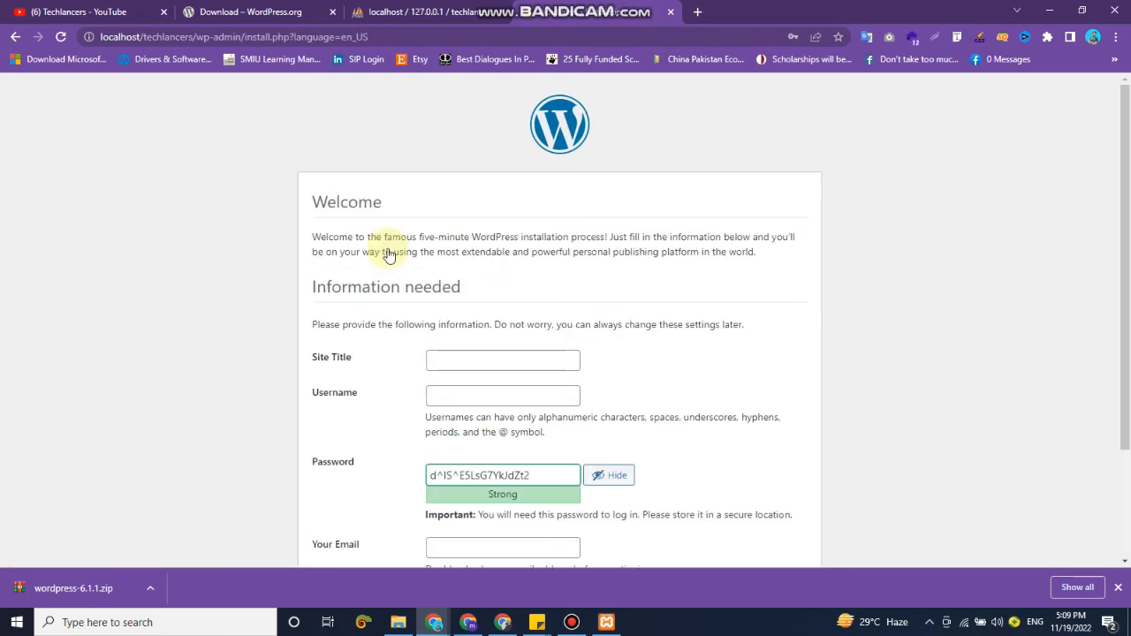
Set the site title to Techlancers in the WordPress installation form.
scroll(492, 336, down, 2)
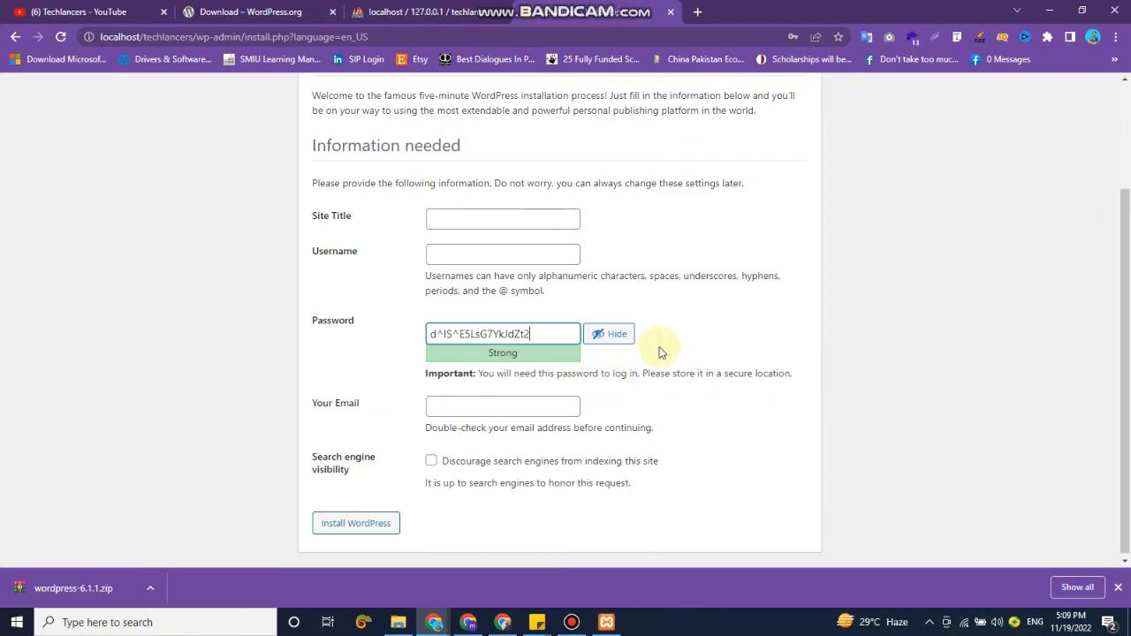
scroll(659, 340, up, 1)
scroll(652, 334, up, 1)
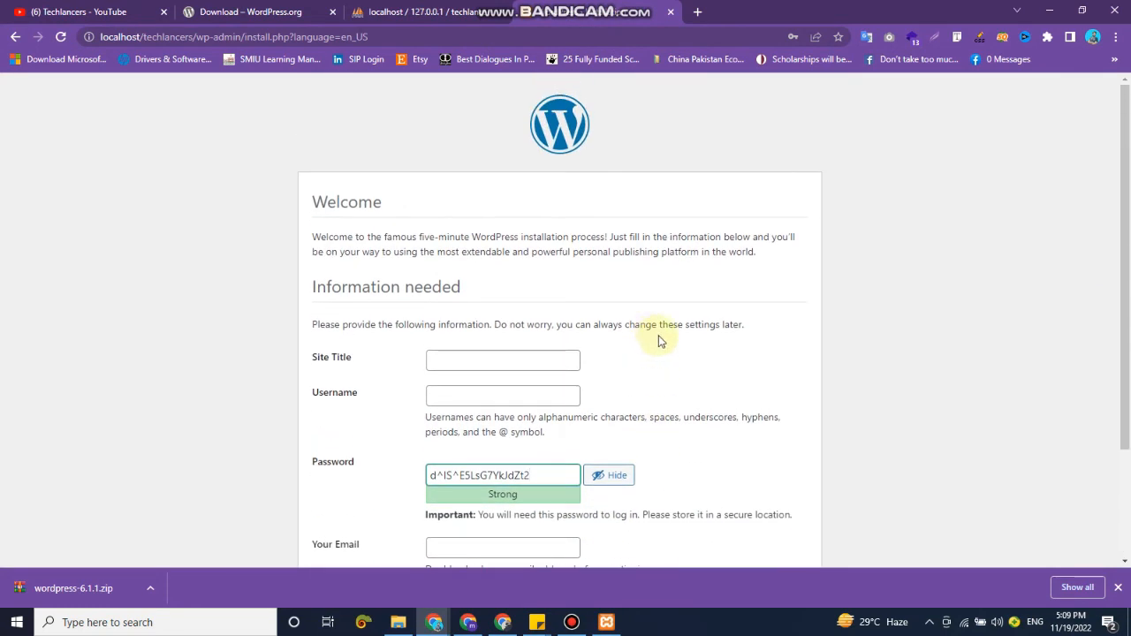
click(325, 362)
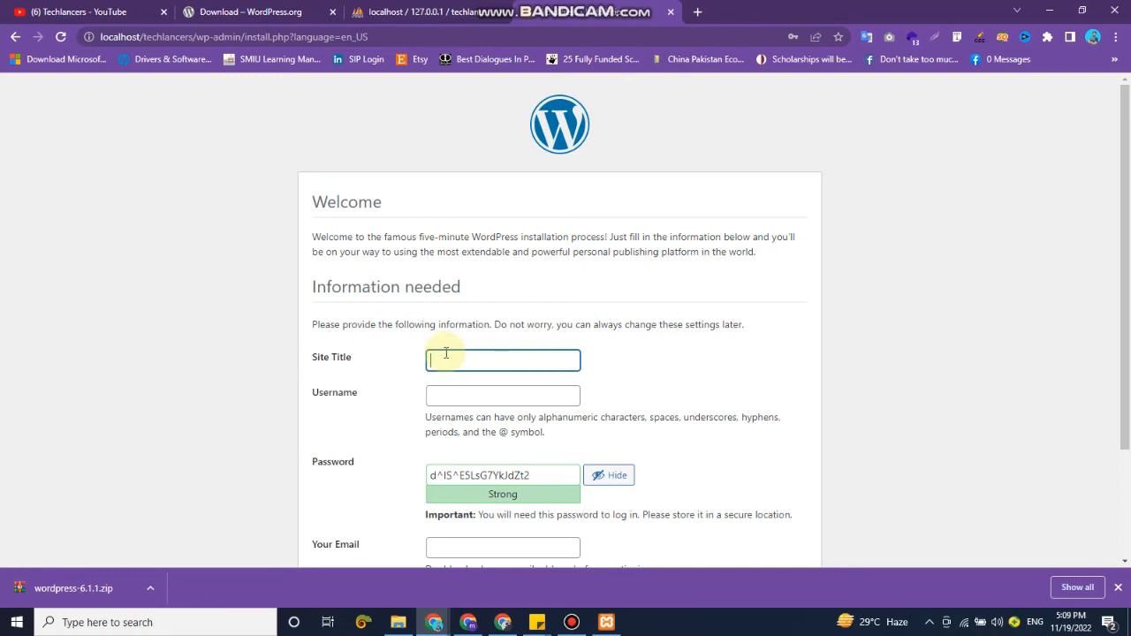
text(Techlancers)
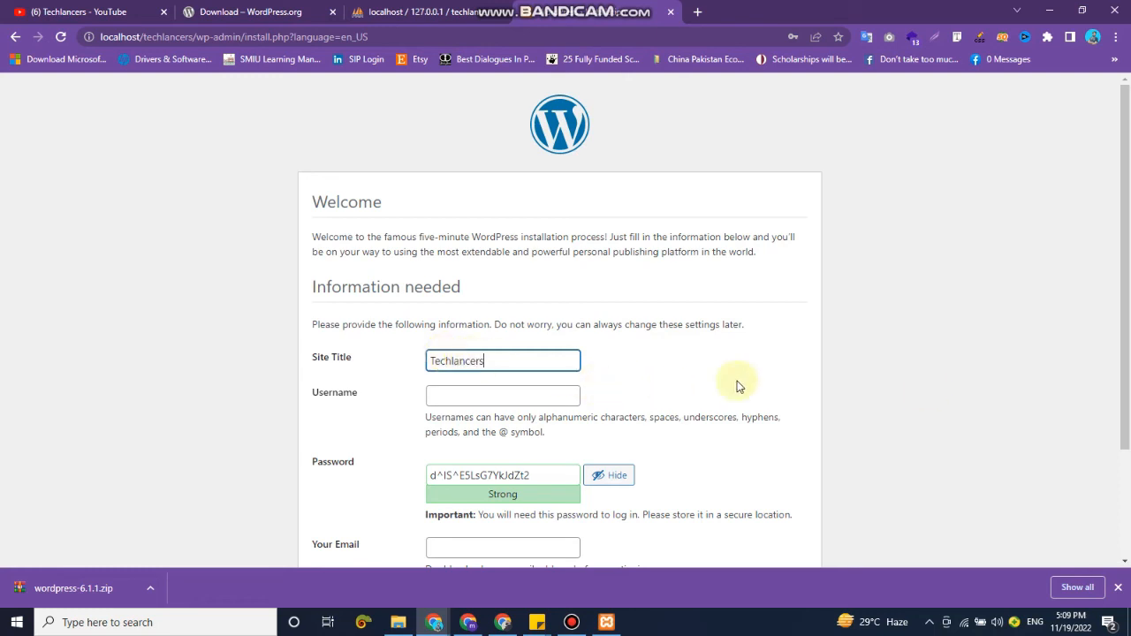
click(871, 279)
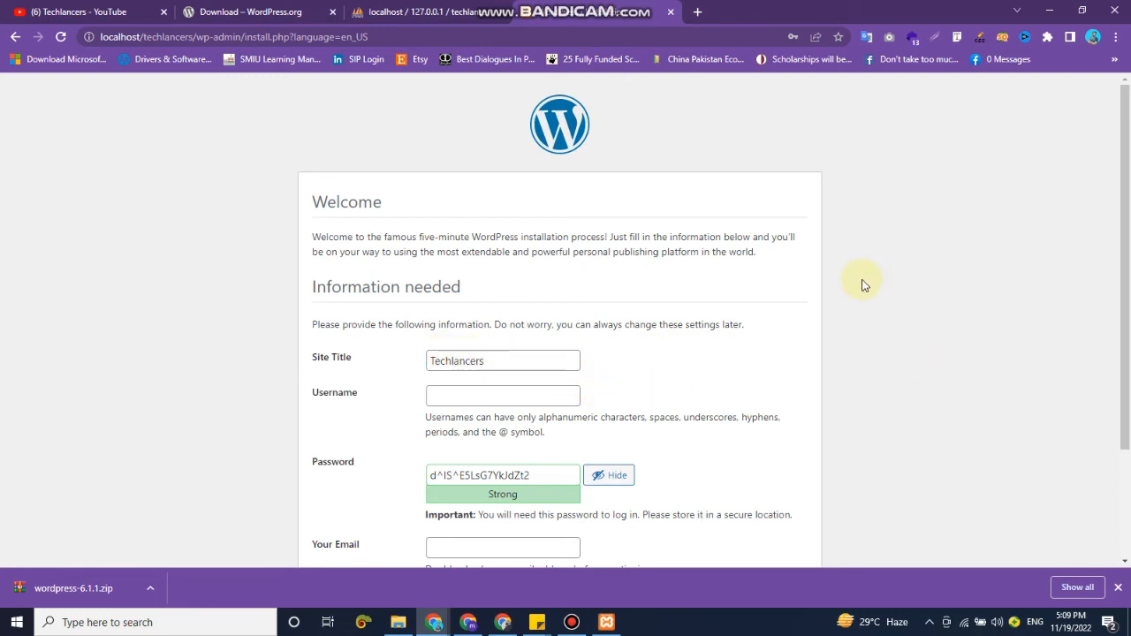
Enter the admin username, replace the suggested password with the chosen account password, and confirm use of a weak password.
scroll(758, 234, down, 2)
click(527, 255)
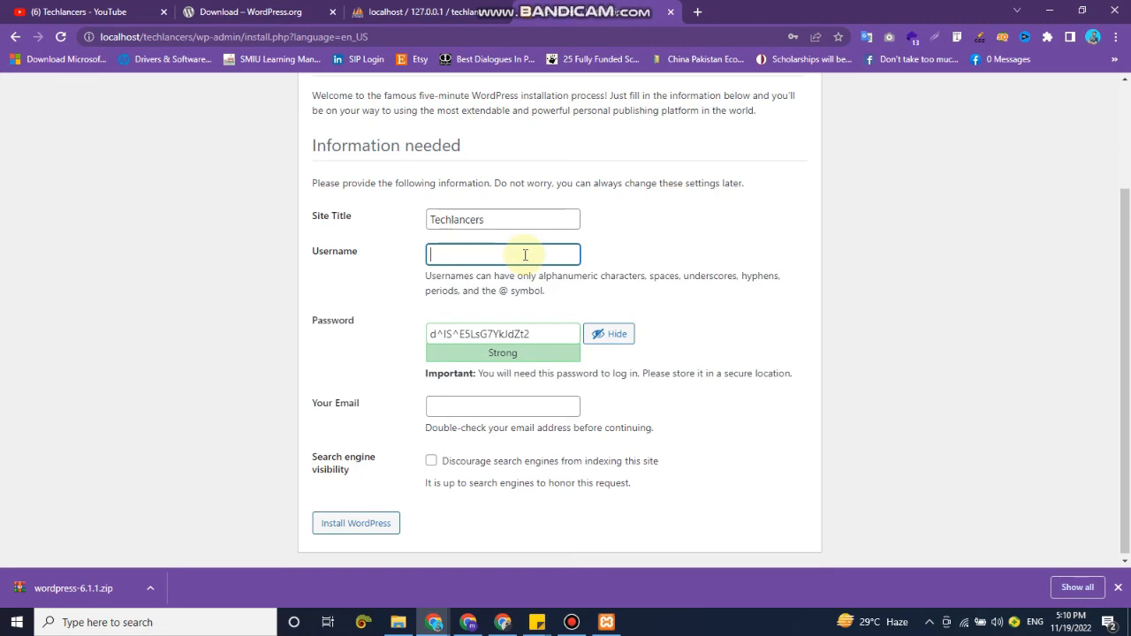
key(Tab)
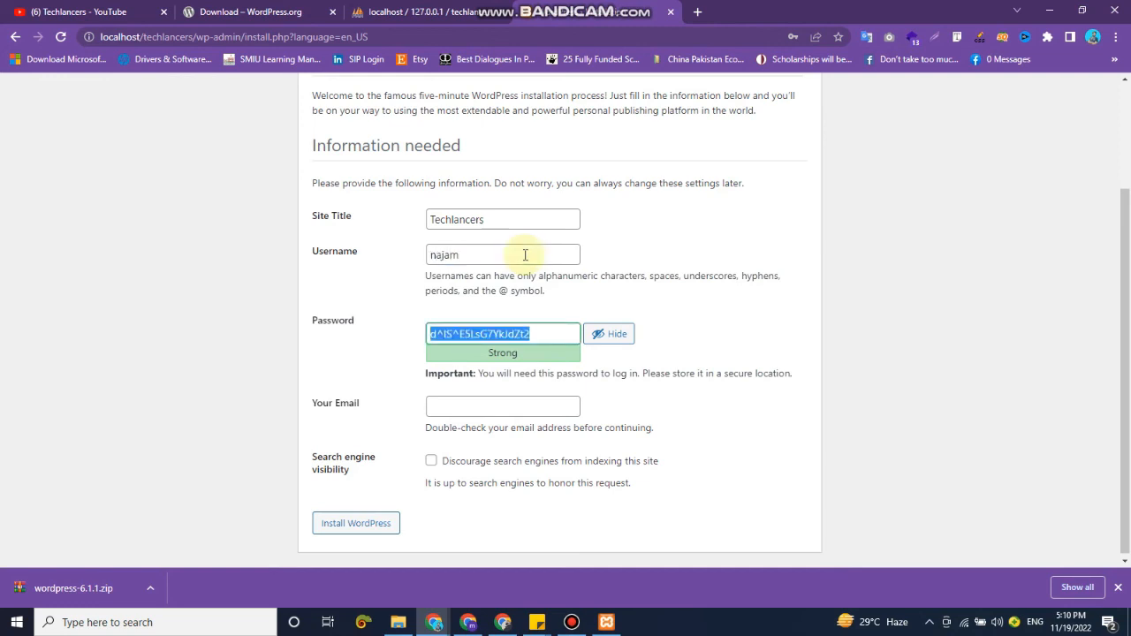
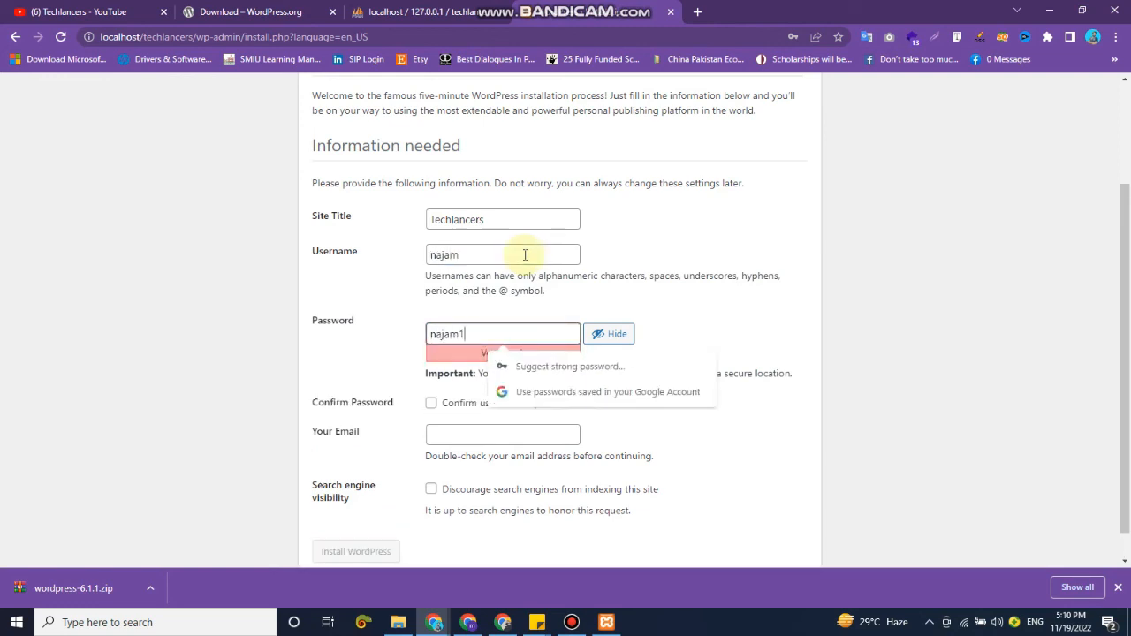
click(457, 408)
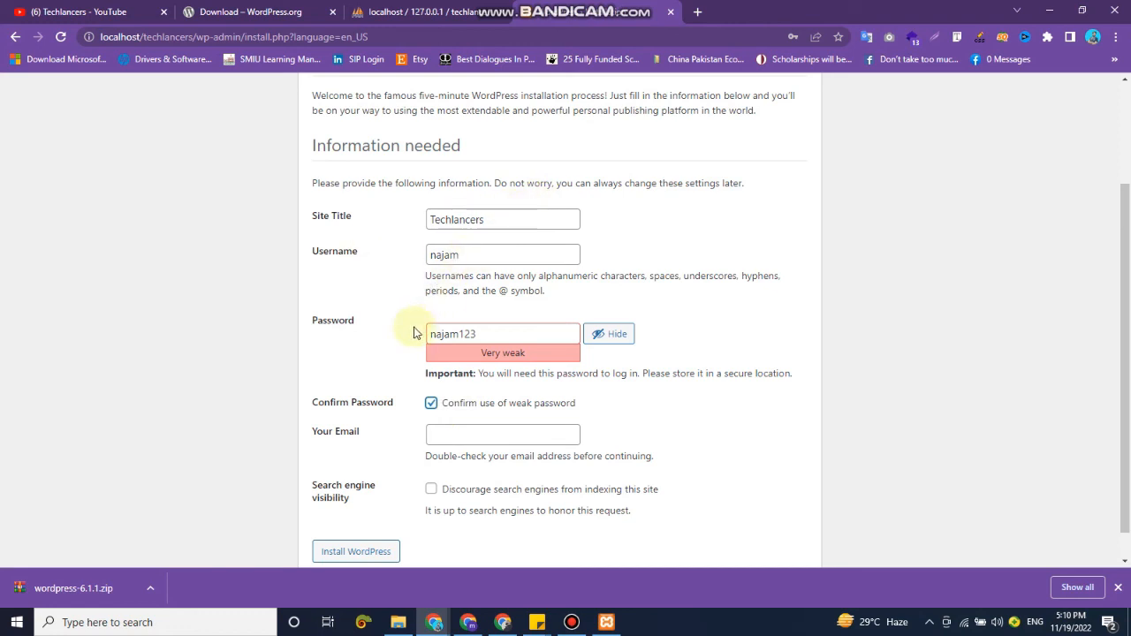
Enter the administrator's email address and install WordPress, leaving search engine indexing allowed and the browser's saved password unchanged.
scroll(484, 336, down, 1)
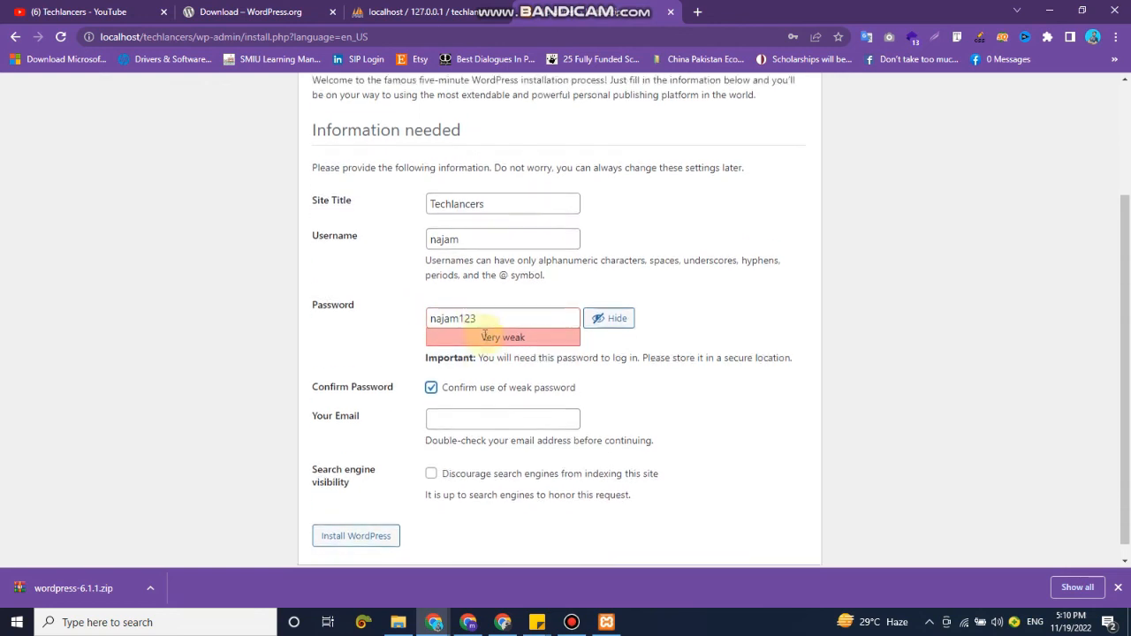
scroll(484, 335, down, 1)
click(475, 410)
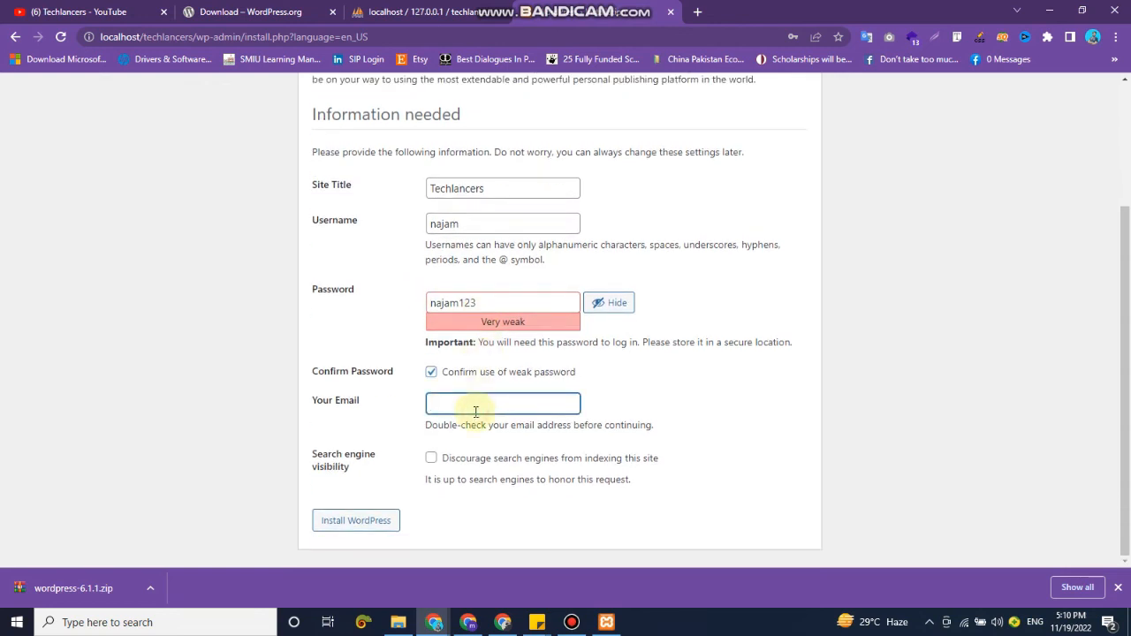
click(650, 408)
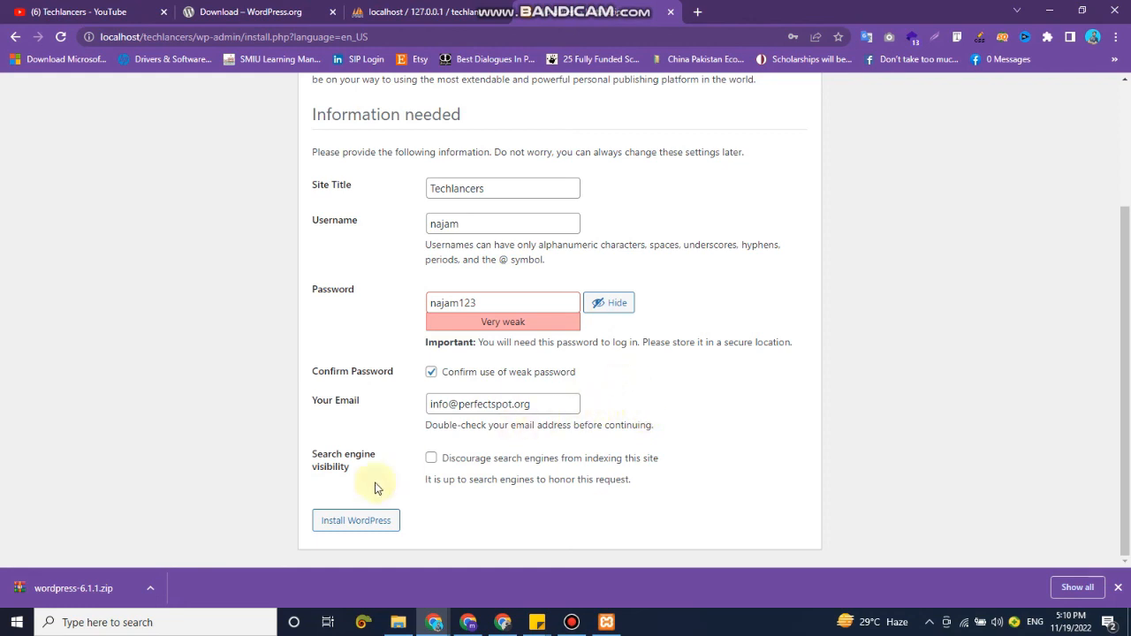
click(357, 527)
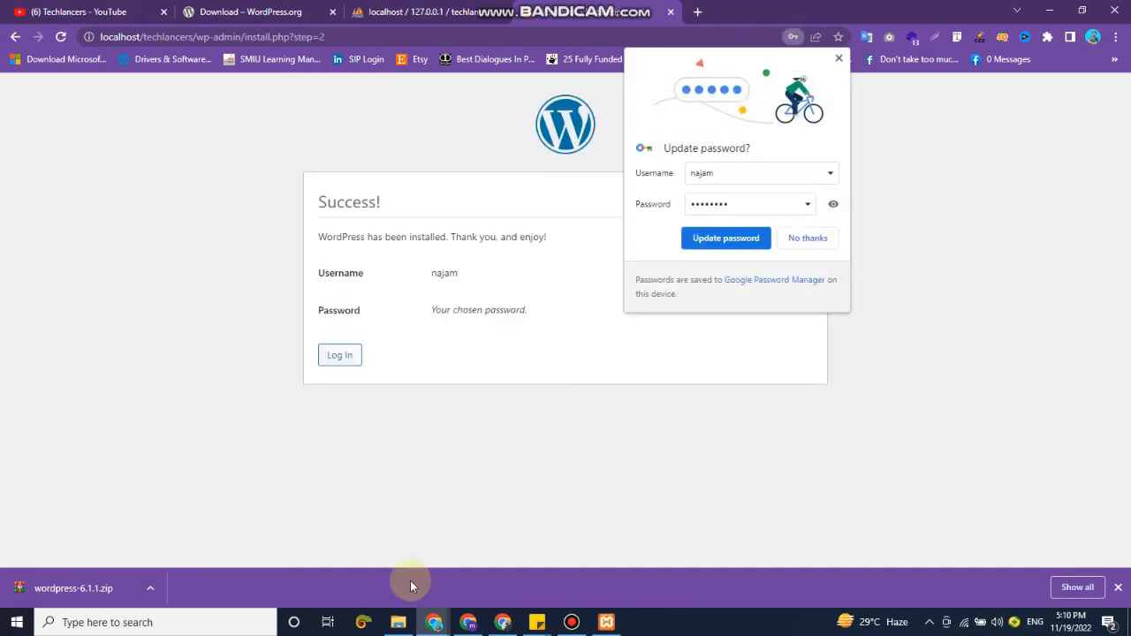
click(838, 58)
Log in to the WordPress dashboard with the admin username and account password, declining the browser's offer to update the saved password.
click(351, 356)
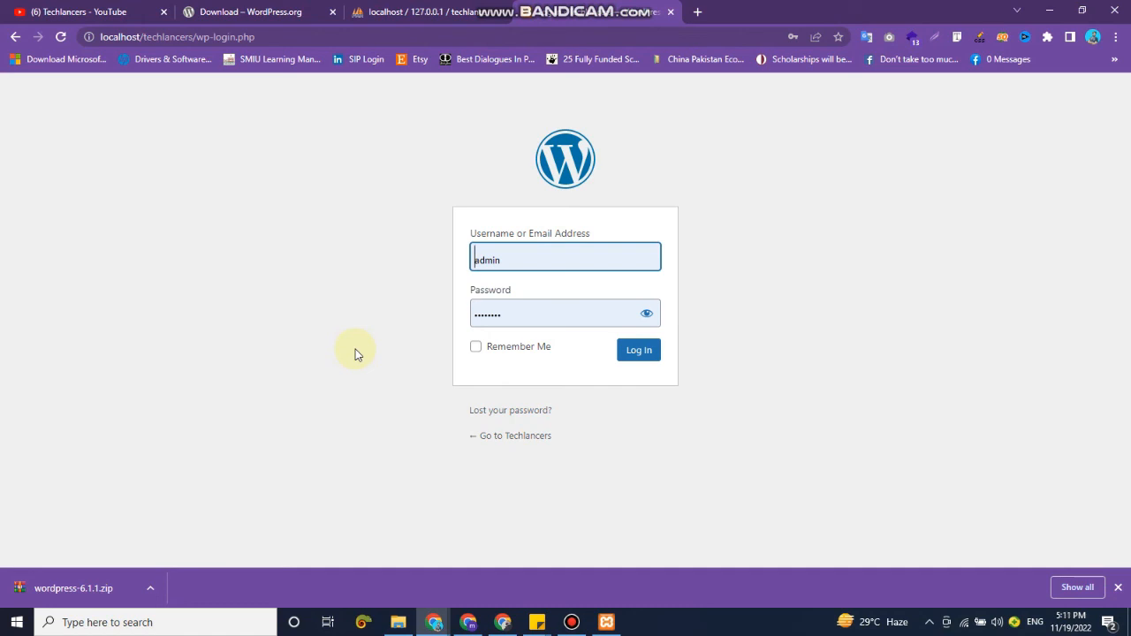
key(Tab)
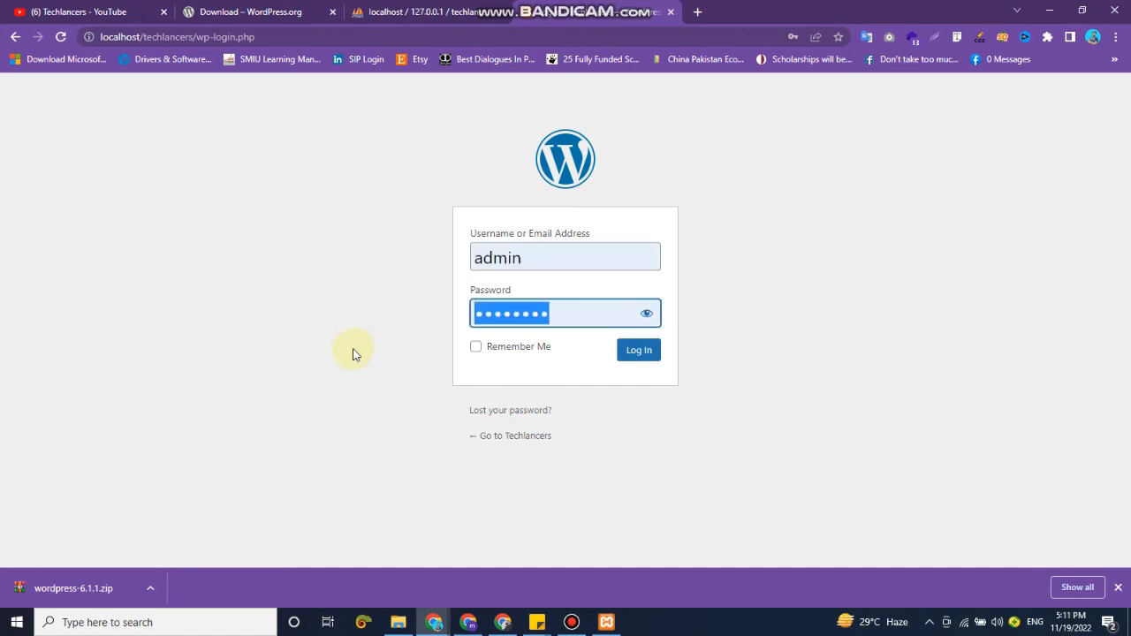
double_click(531, 256)
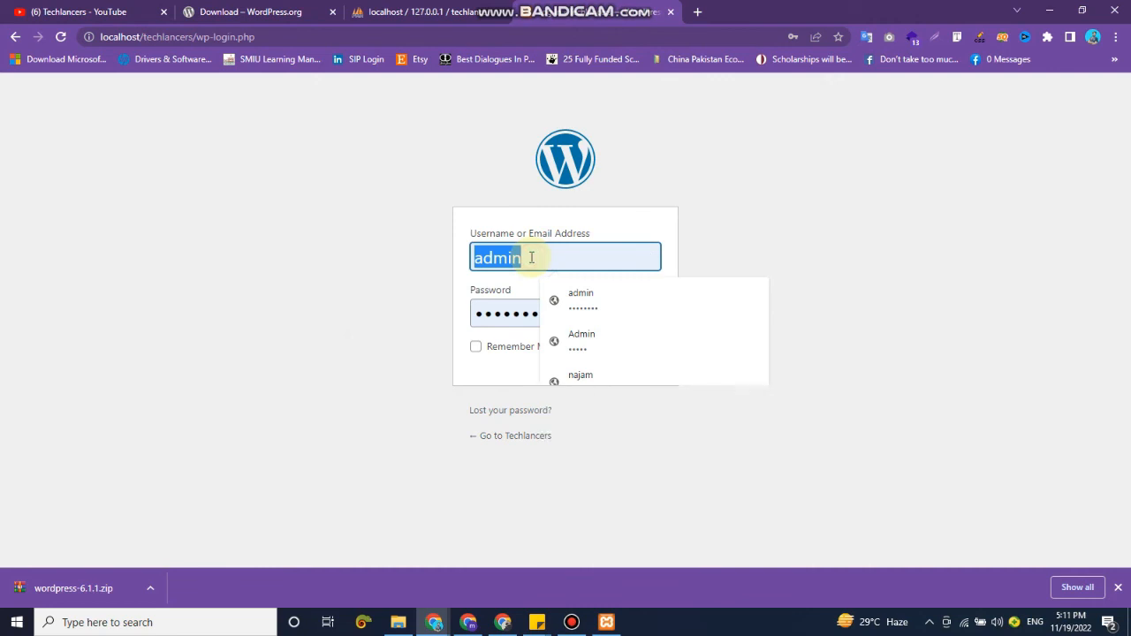
text(najam)
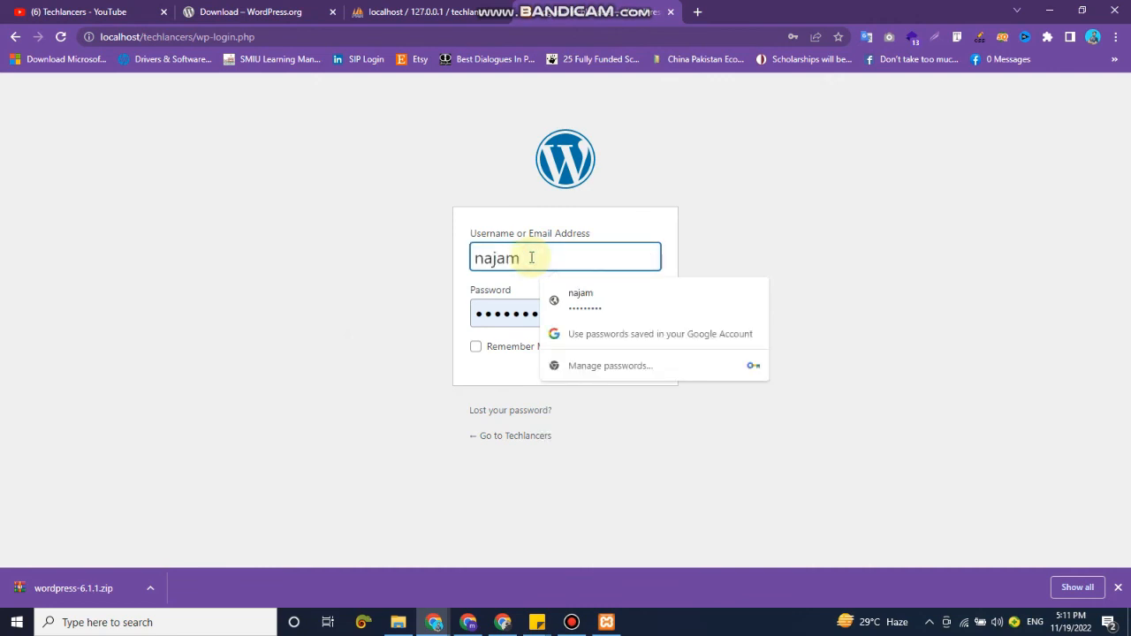
key(Tab)
text(*******)
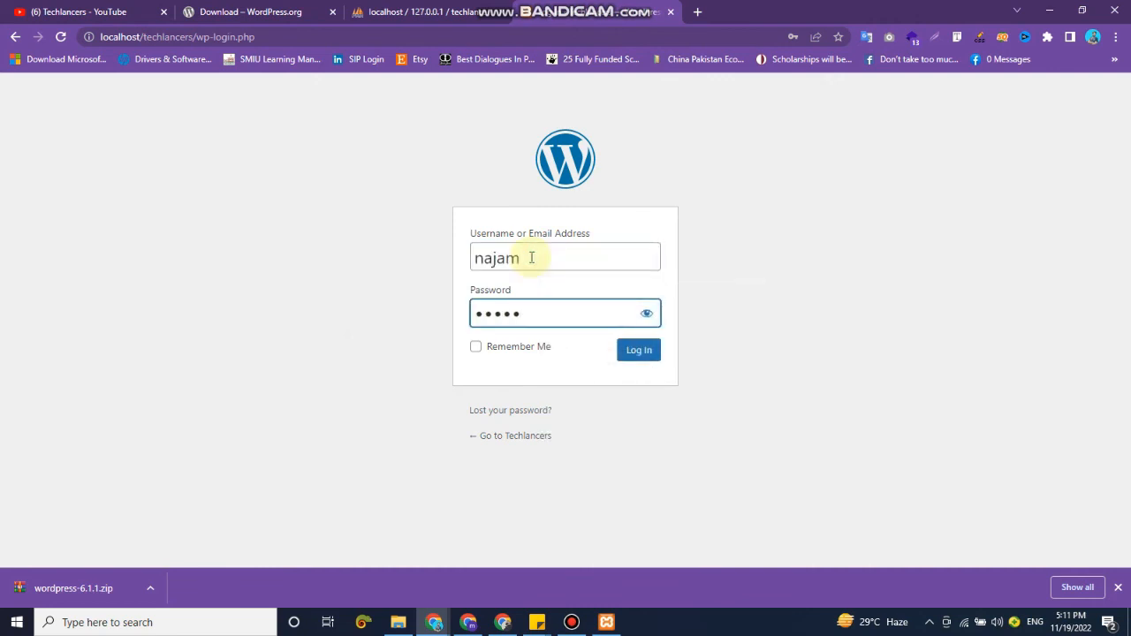
text(*)
click(639, 350)
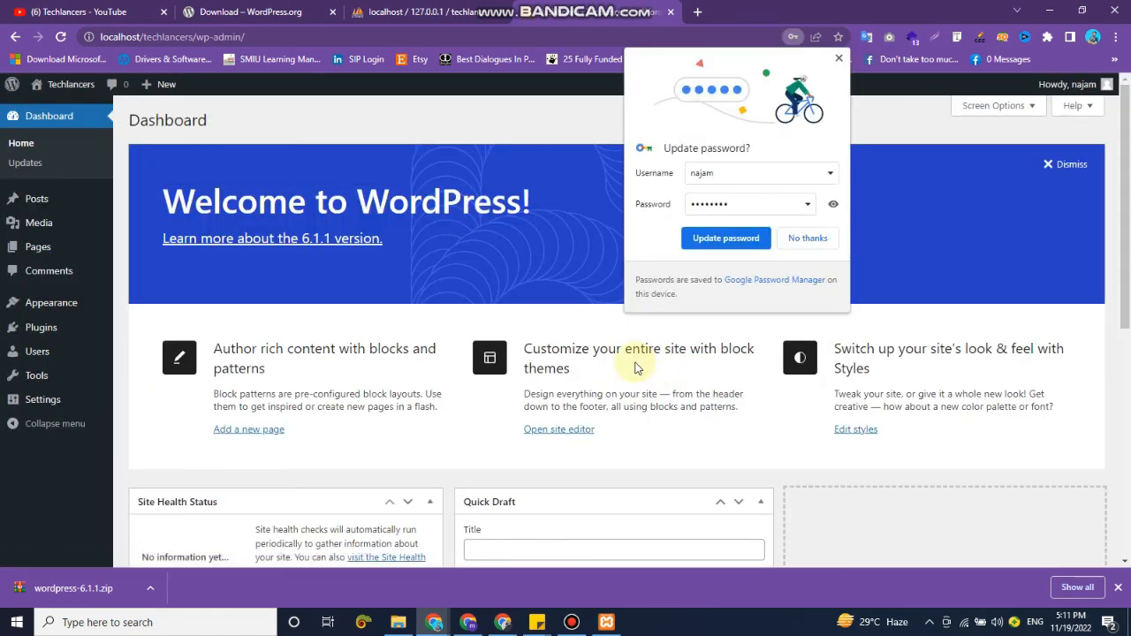
click(839, 59)
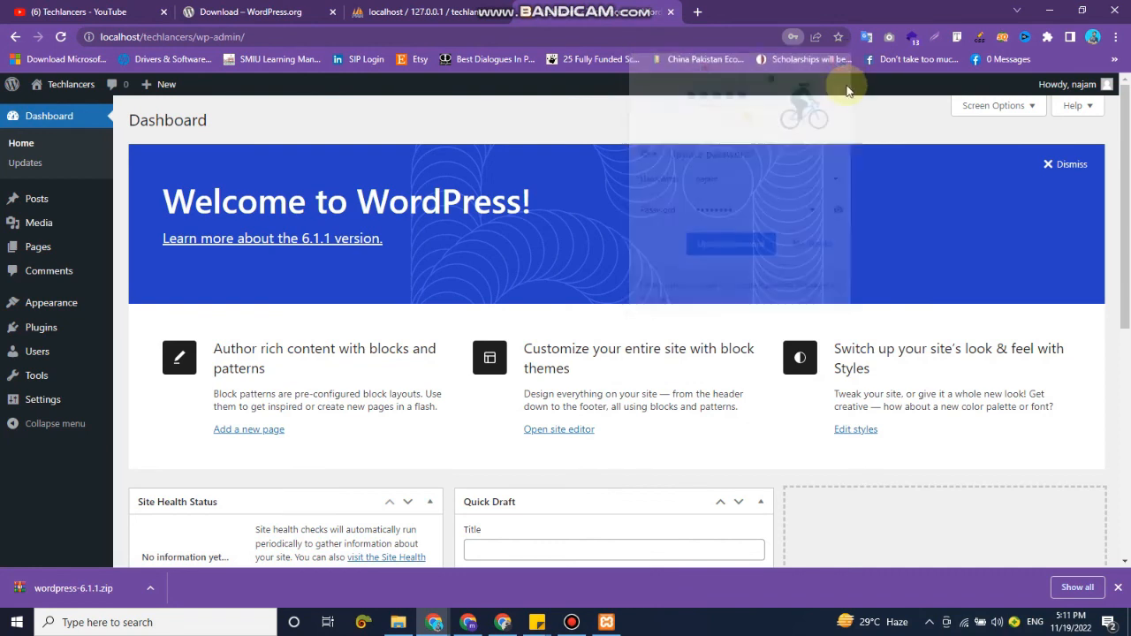